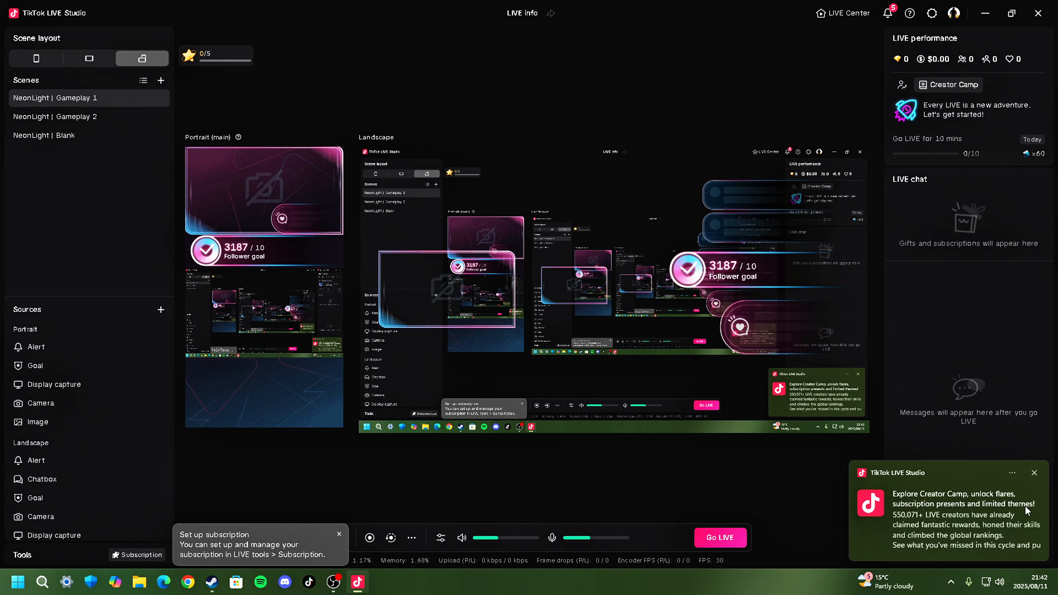
- Dismiss the pop-up TikTok LIVE Studio notifications
click(1034, 474)
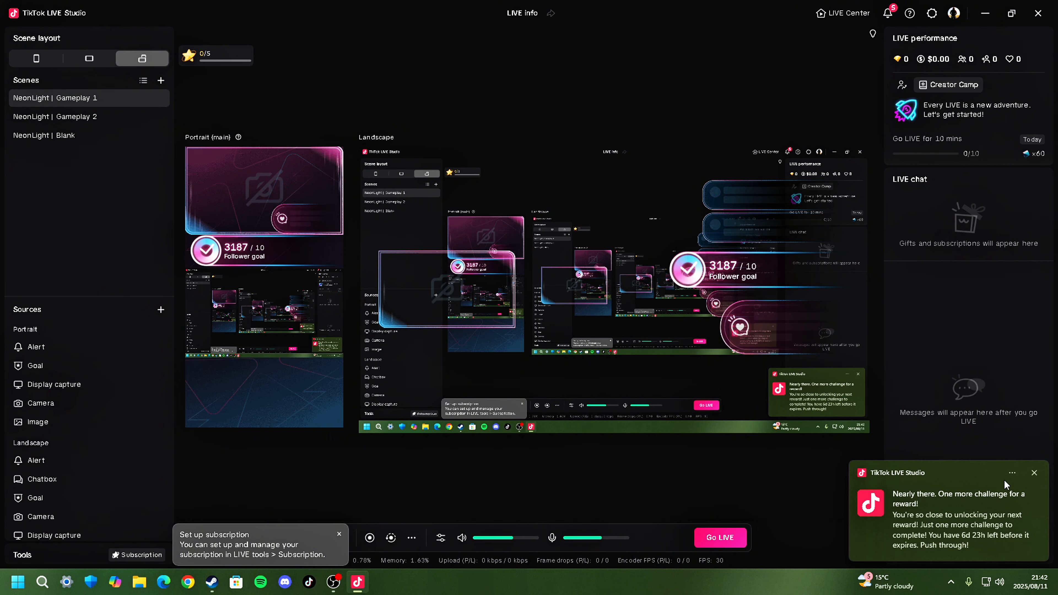
click(1034, 474)
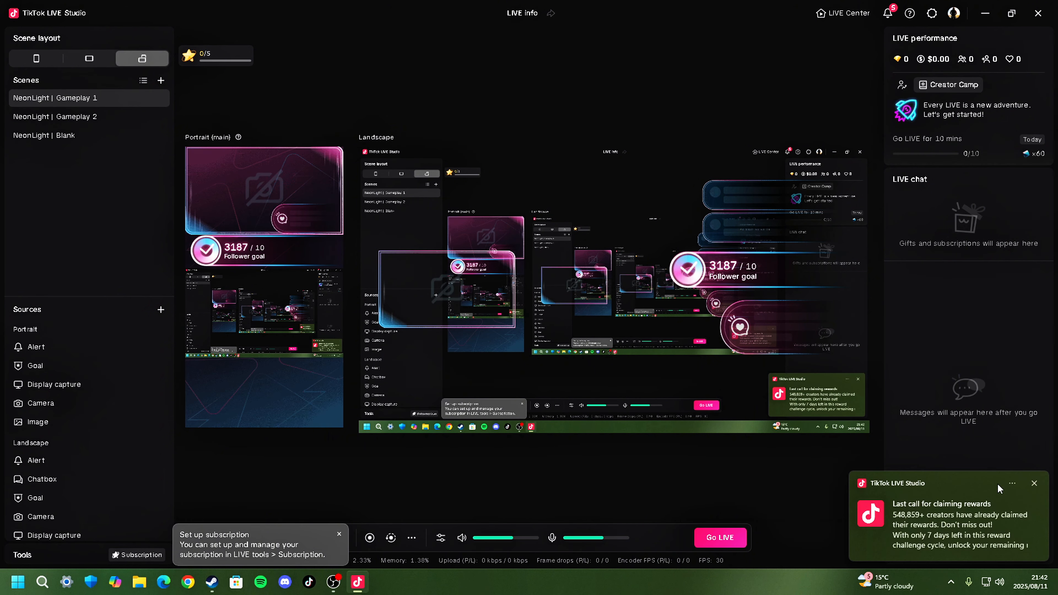
click(1035, 484)
click(1035, 484)
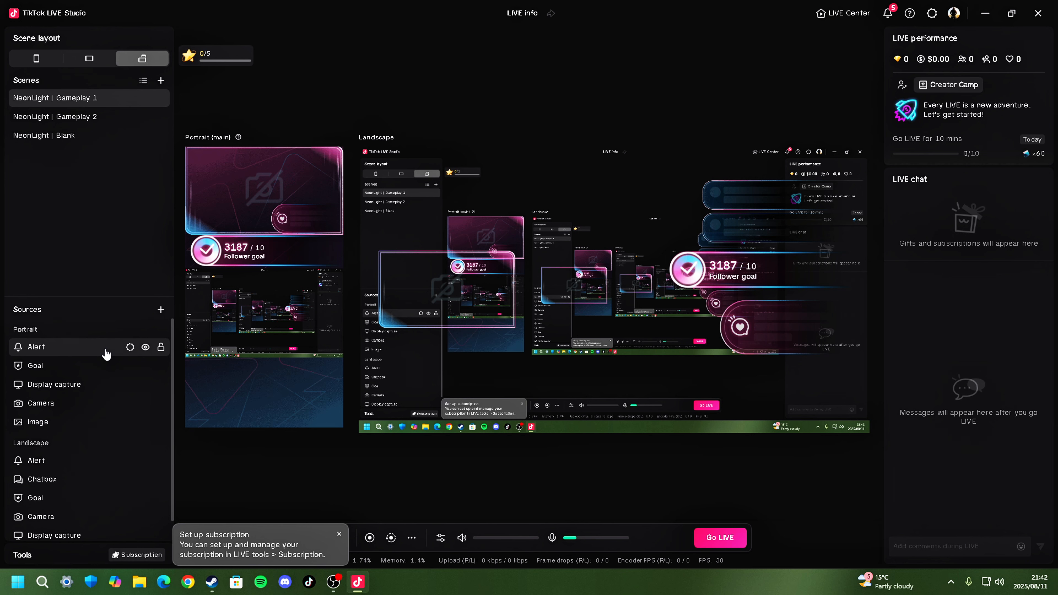
- Delete the Alert, Goal, Display capture, Camera and Image sources from the portrait layout of the NeonLight | Gameplay 1 scene
right_click(106, 354)
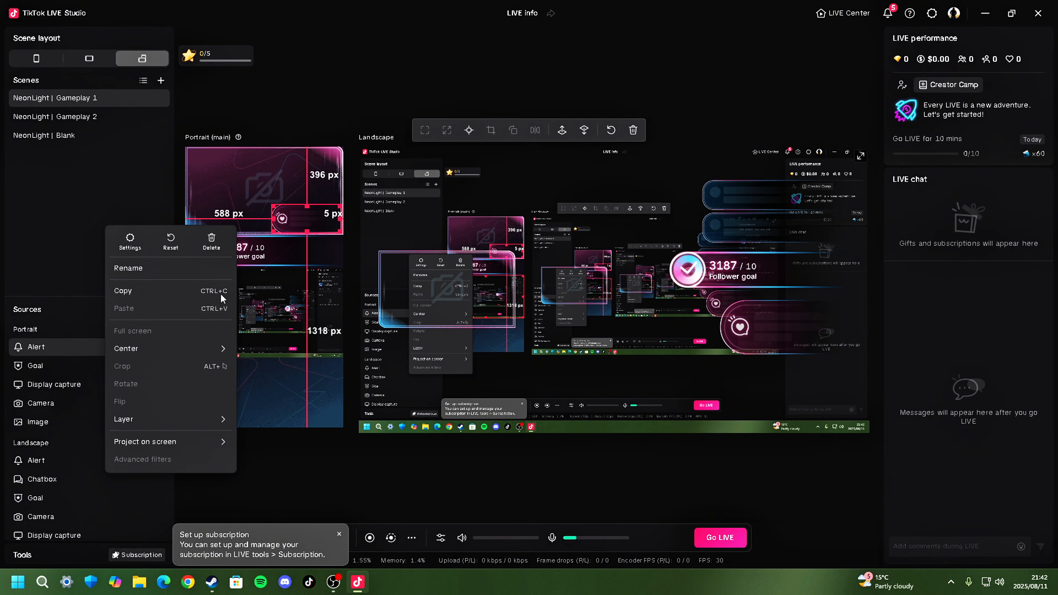
click(212, 241)
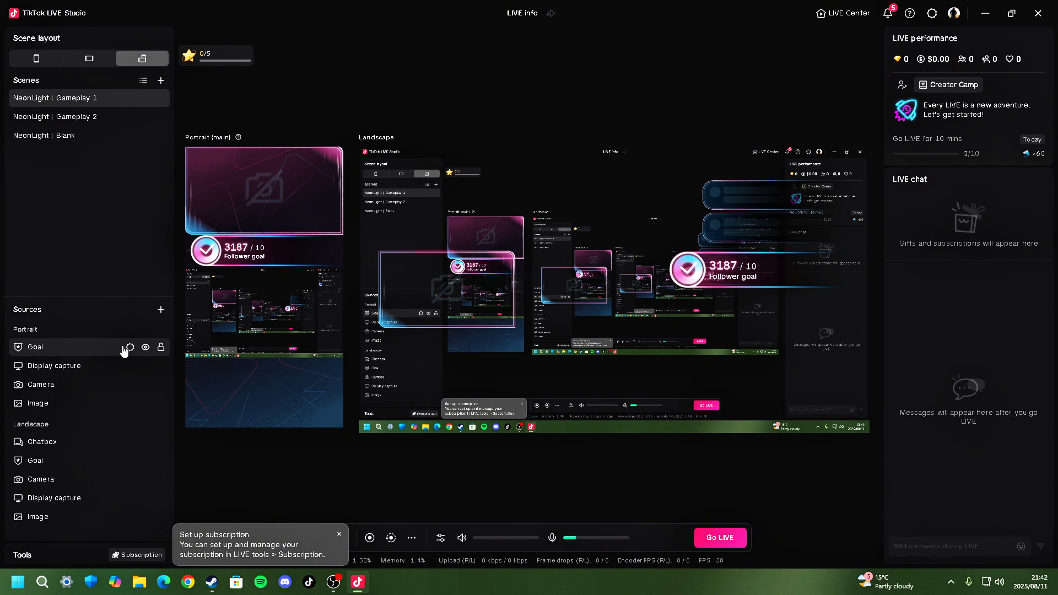
right_click(123, 349)
click(229, 242)
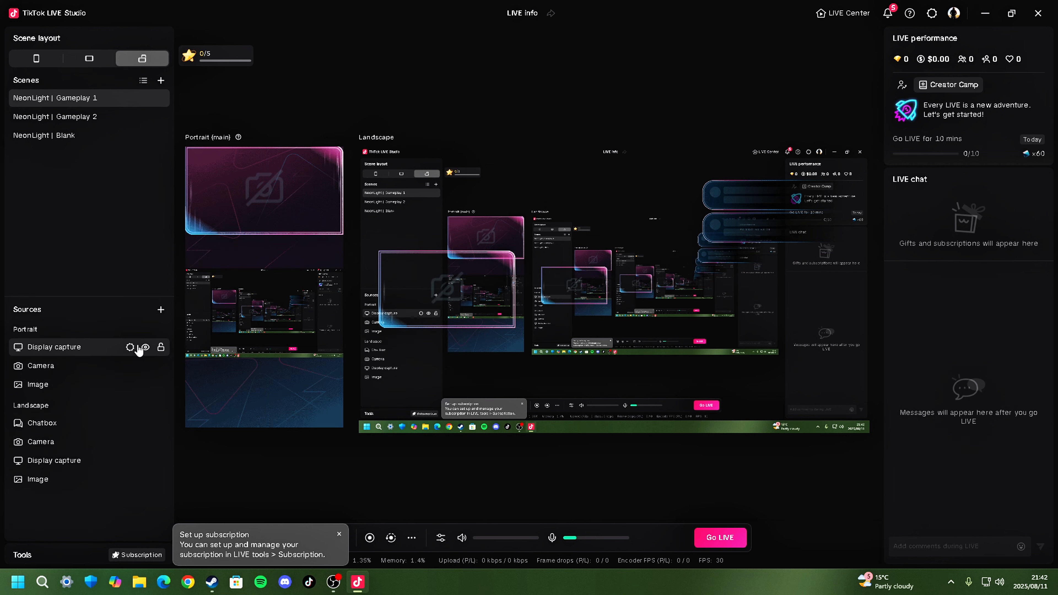
right_click(105, 348)
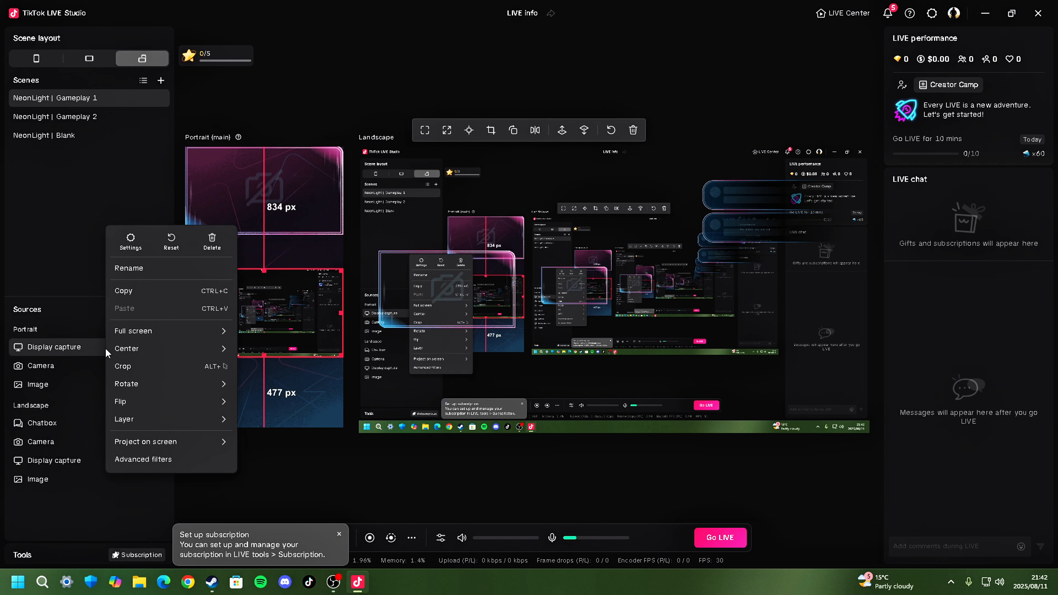
click(212, 242)
right_click(121, 347)
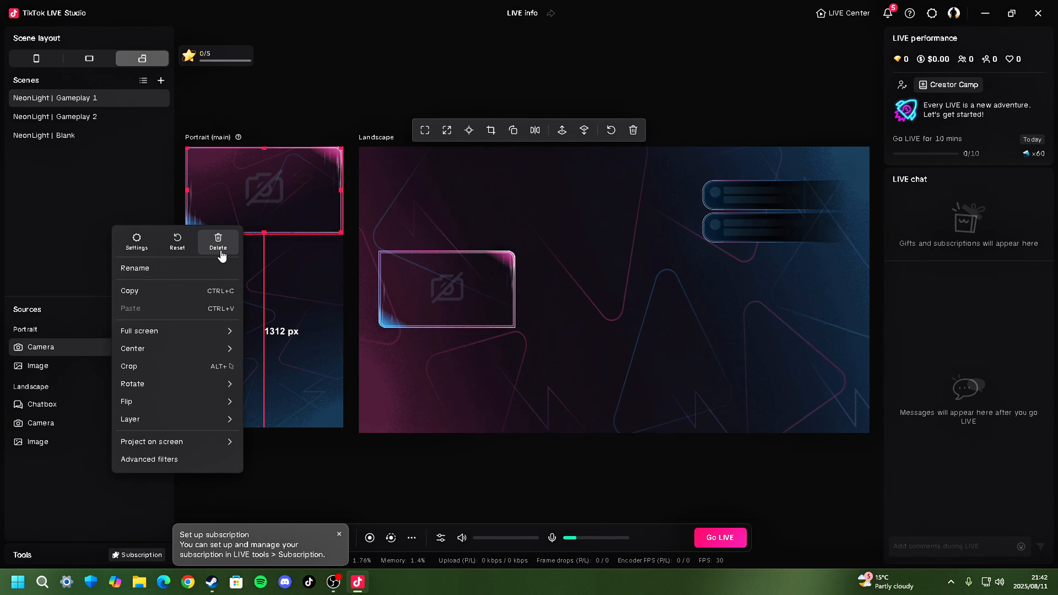
click(220, 240)
right_click(116, 352)
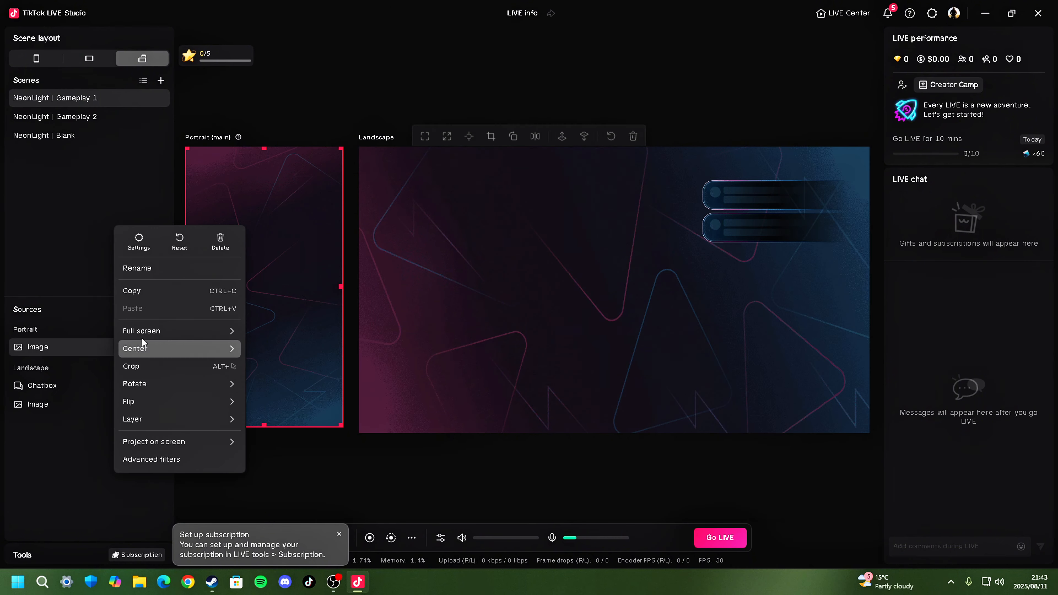
click(220, 240)
- Delete the remaining Chatbox and Image sources from the landscape layout and dismiss the new notifications
right_click(90, 374)
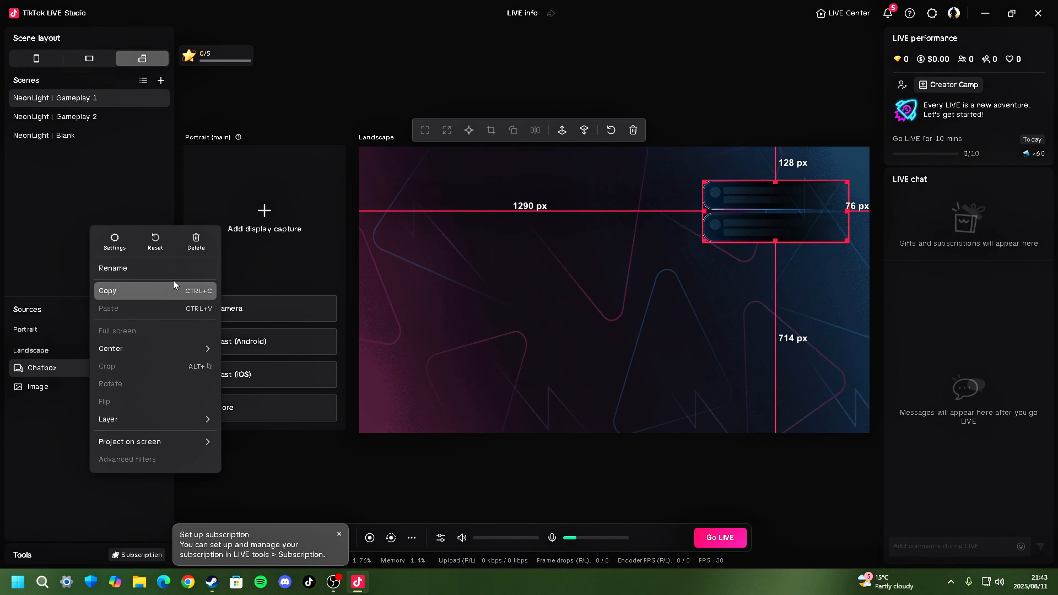
click(196, 240)
right_click(88, 377)
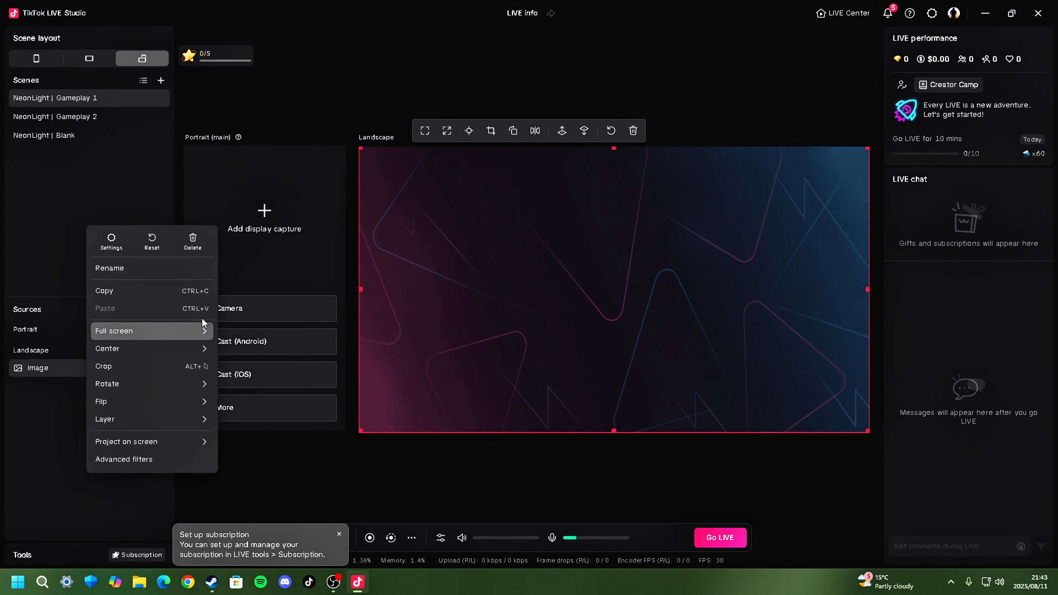
click(196, 241)
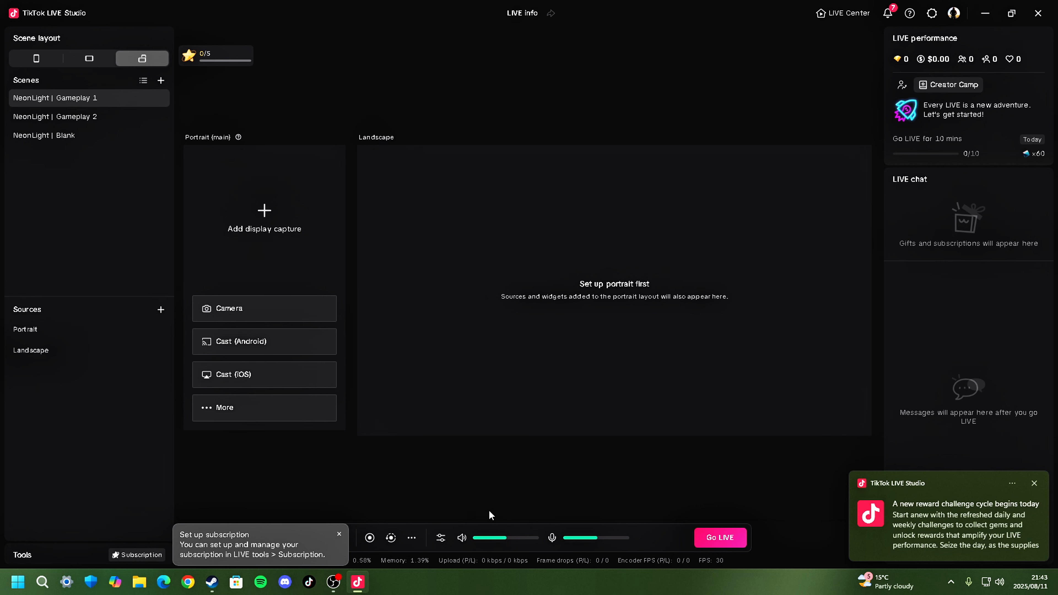
click(1035, 484)
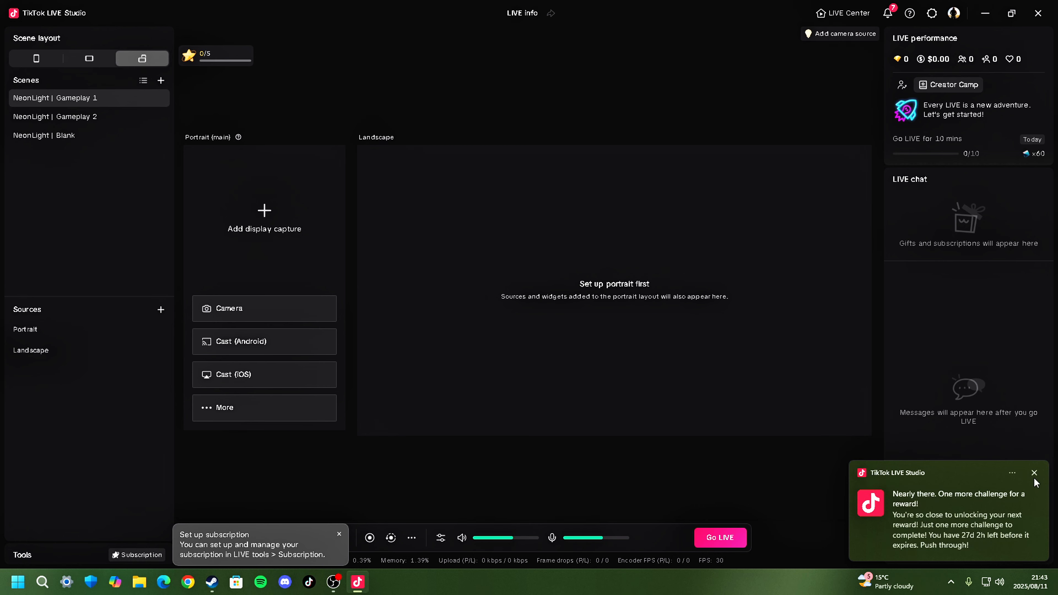
click(1034, 473)
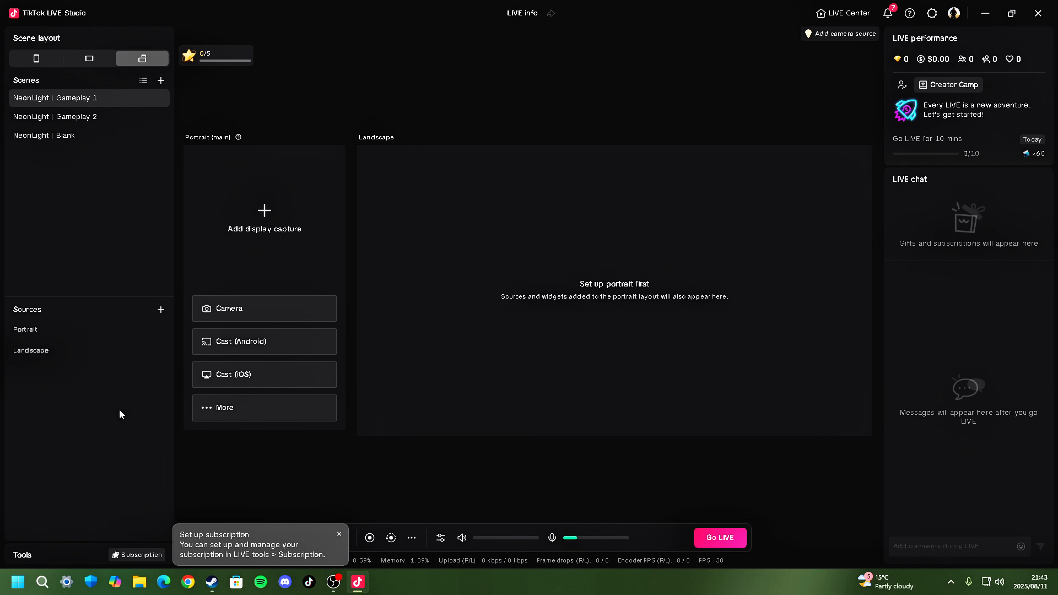
- Add a Display capture source for Display1 1920 * 1080 and acknowledge the content reminder and dual-layout notice
click(160, 310)
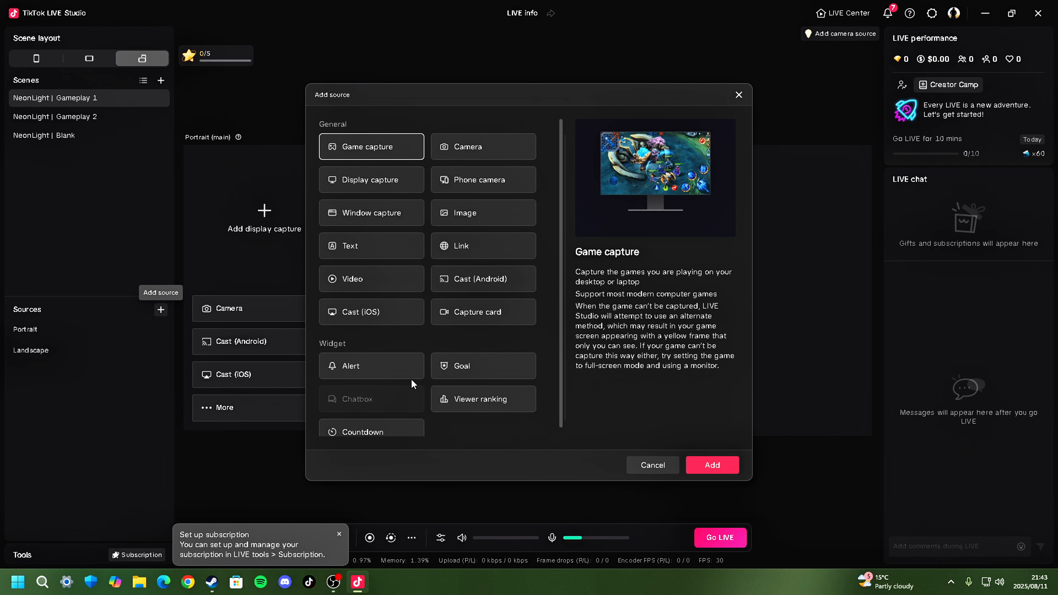
click(383, 183)
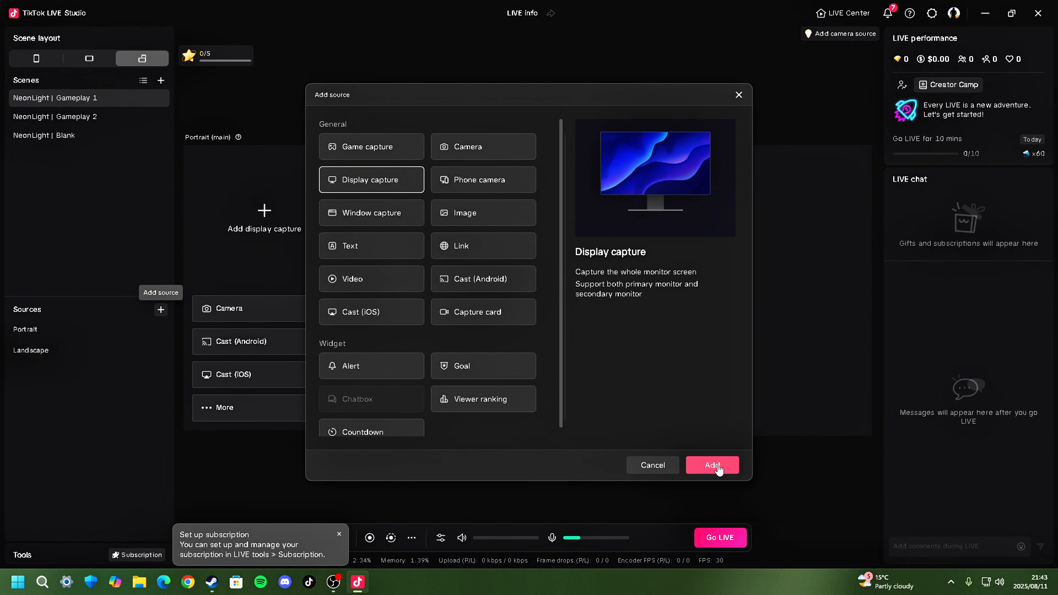
click(713, 466)
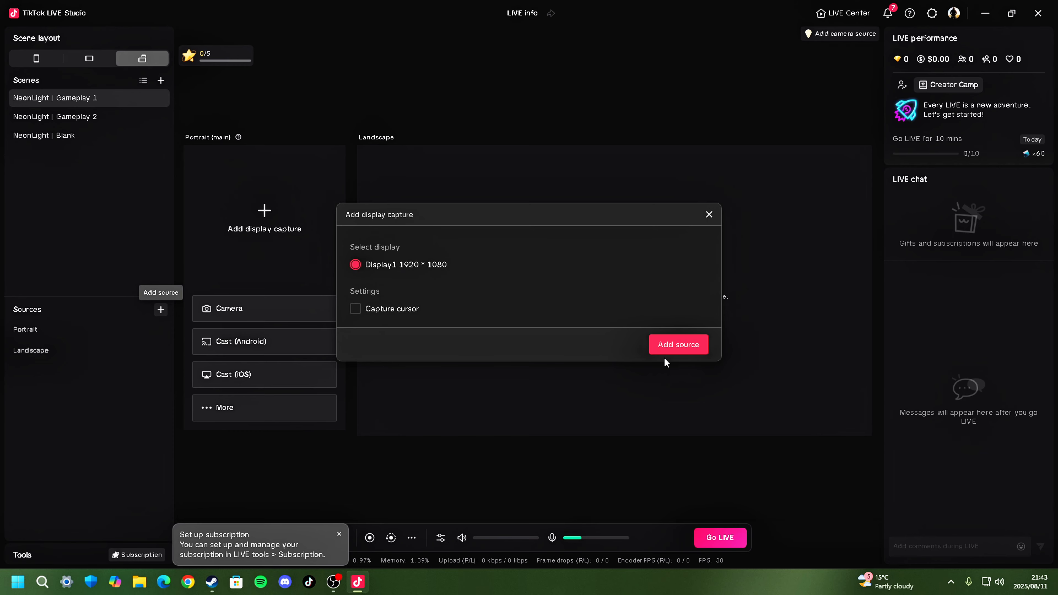
click(687, 349)
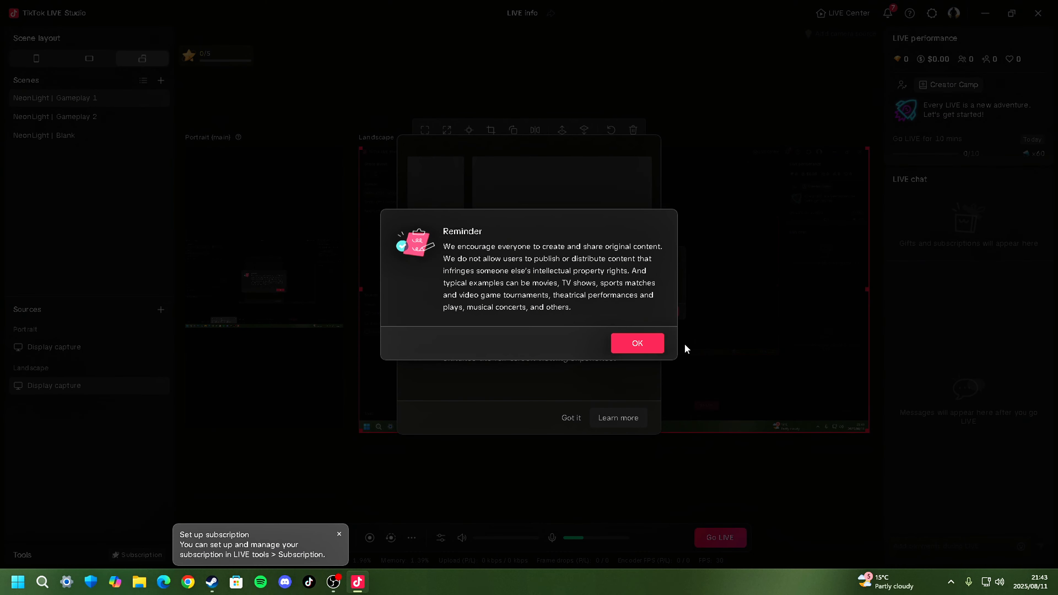
click(637, 344)
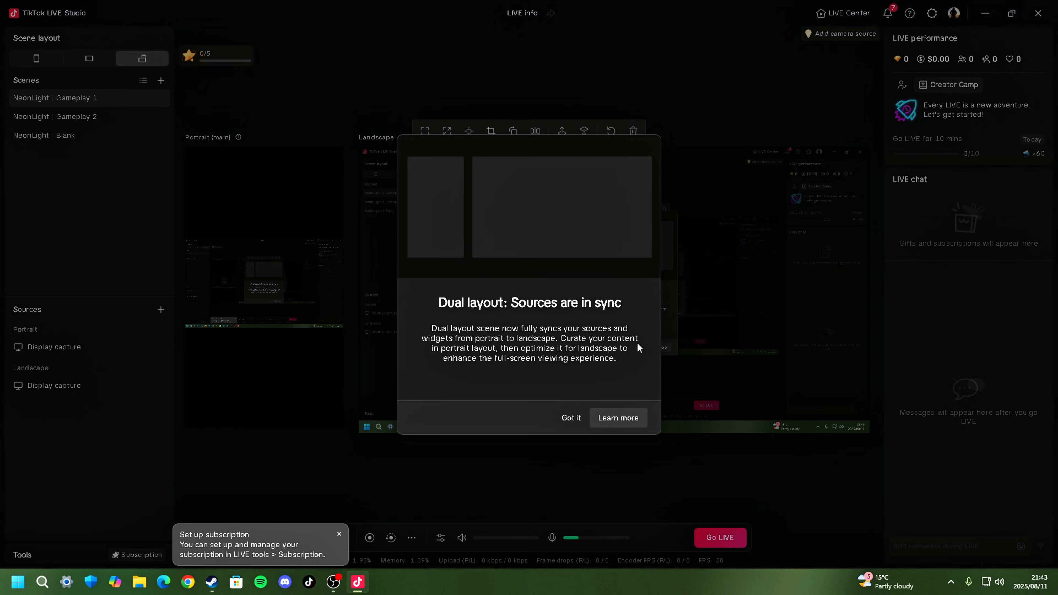
click(572, 418)
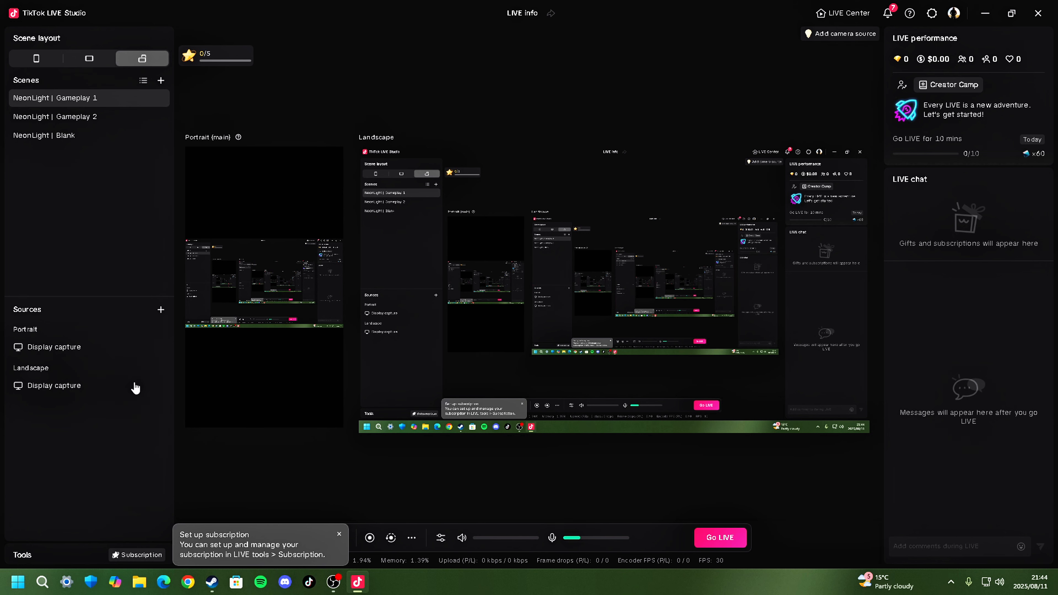
- Start adding an Alert widget as a new source, synced to landscape
click(160, 311)
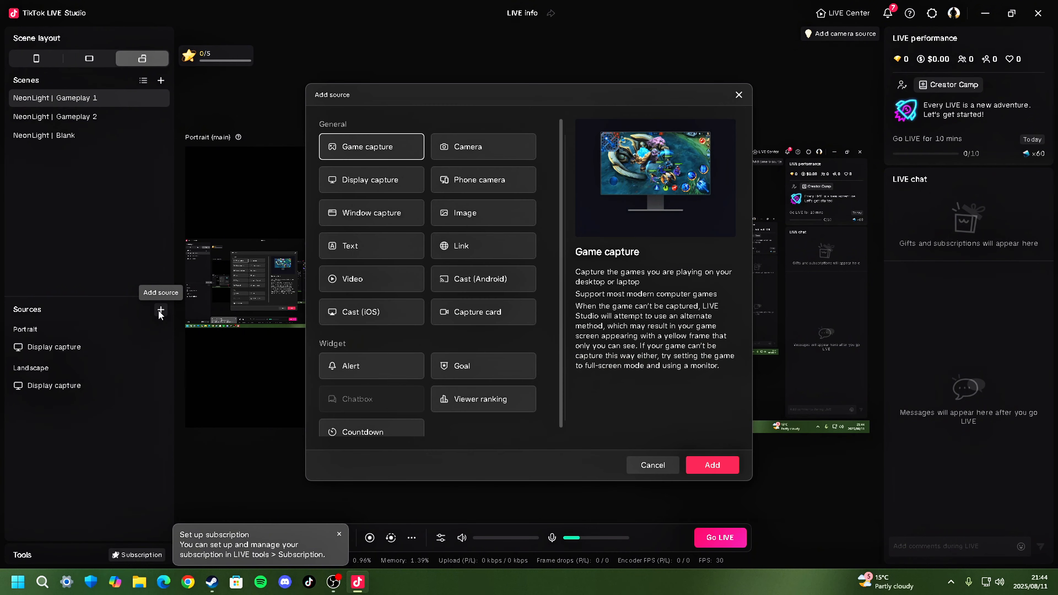
click(380, 370)
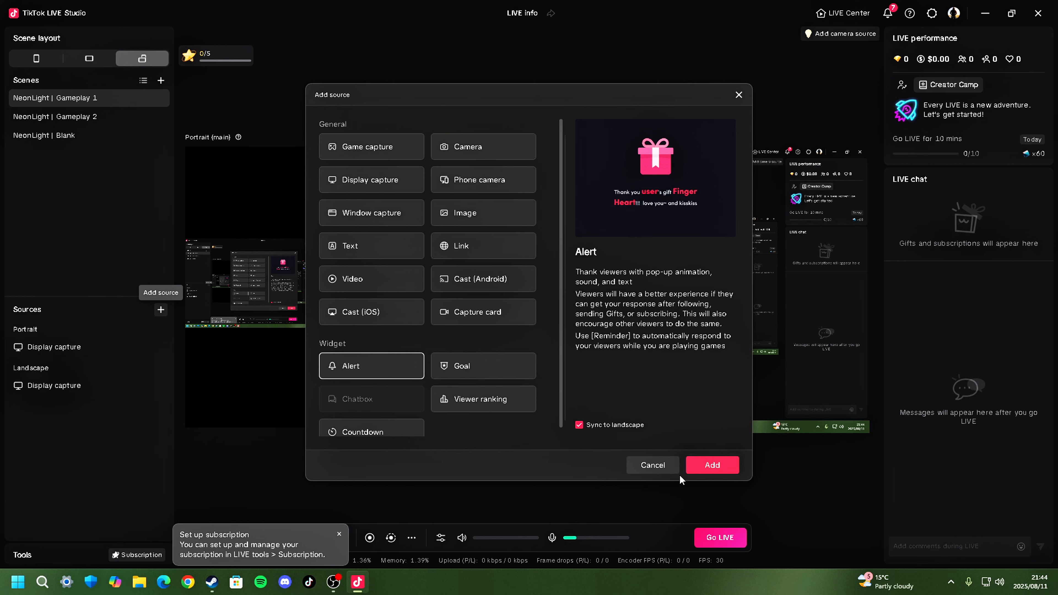
click(709, 467)
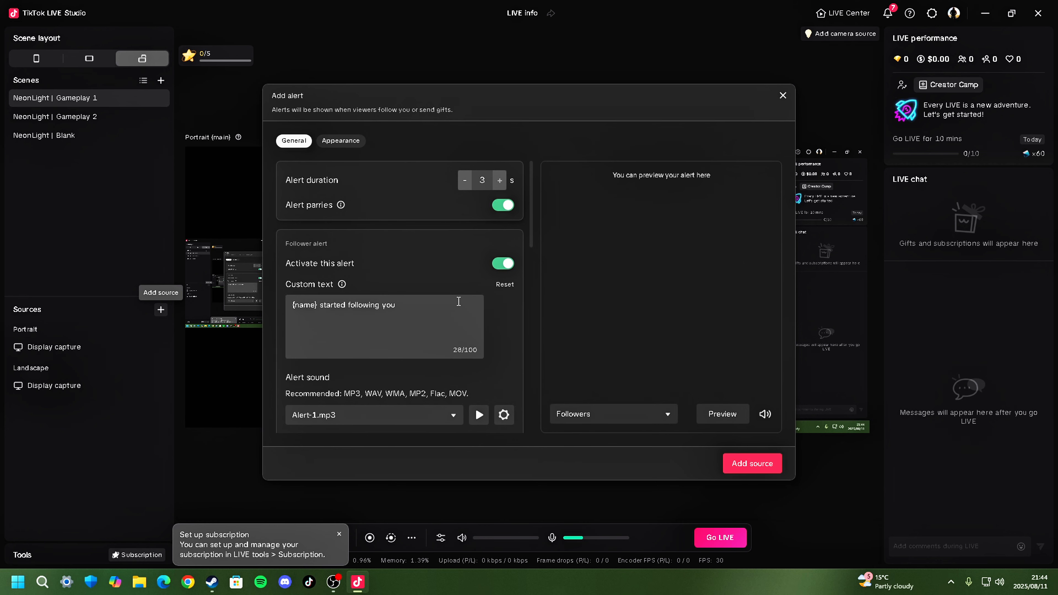
- Play the follower alert sound Alert-1.mp3 and preview the Followers alert
scroll(477, 329, down, 2)
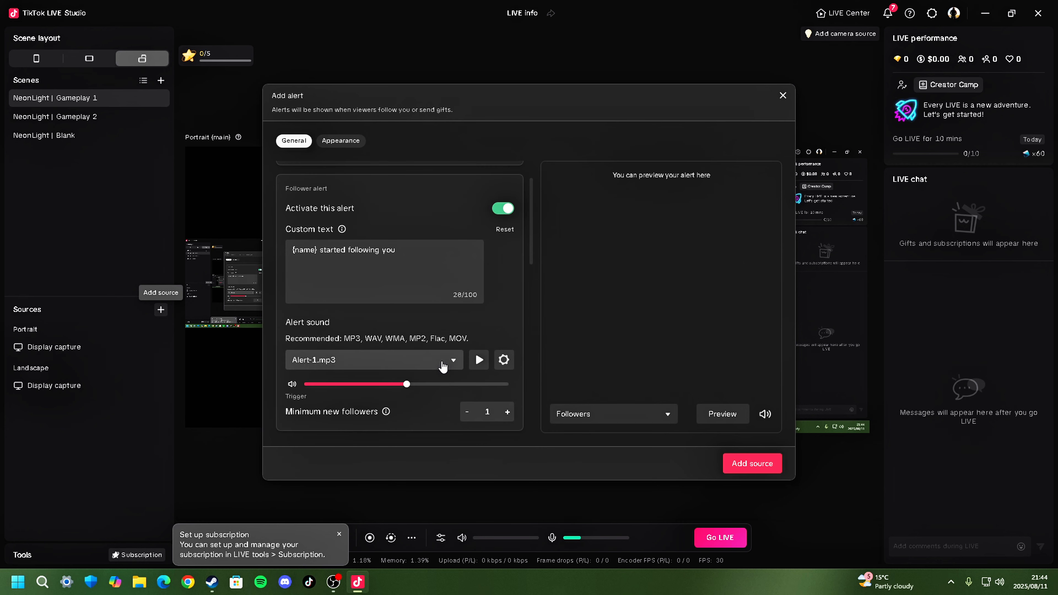
click(480, 361)
scroll(480, 360, up, 1)
scroll(479, 358, down, 2)
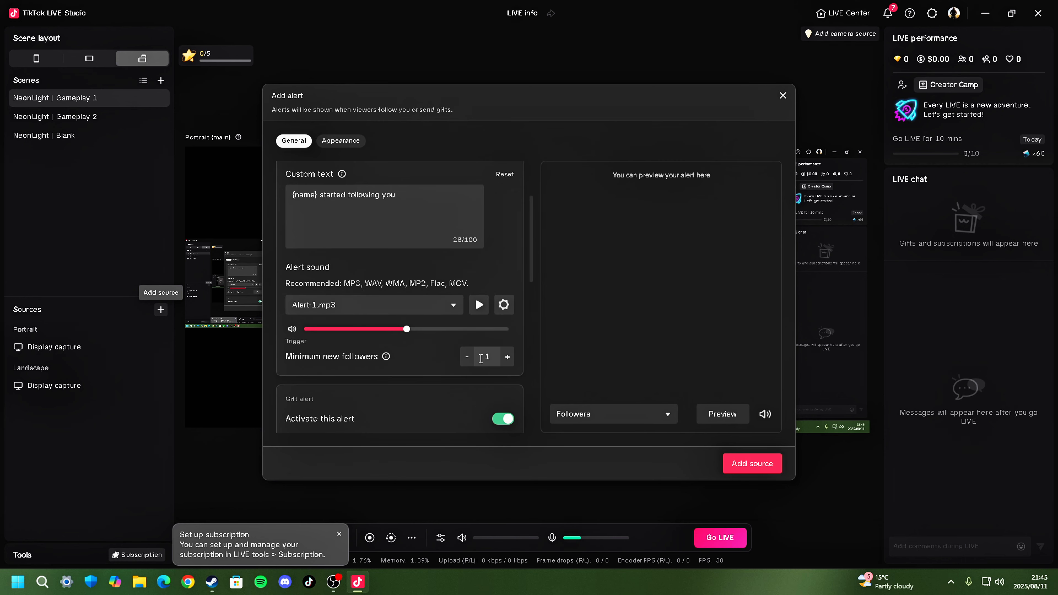
click(733, 415)
- Play the gift alert sound Alert-3.mp3 and run the alert preview again
scroll(477, 372, down, 4)
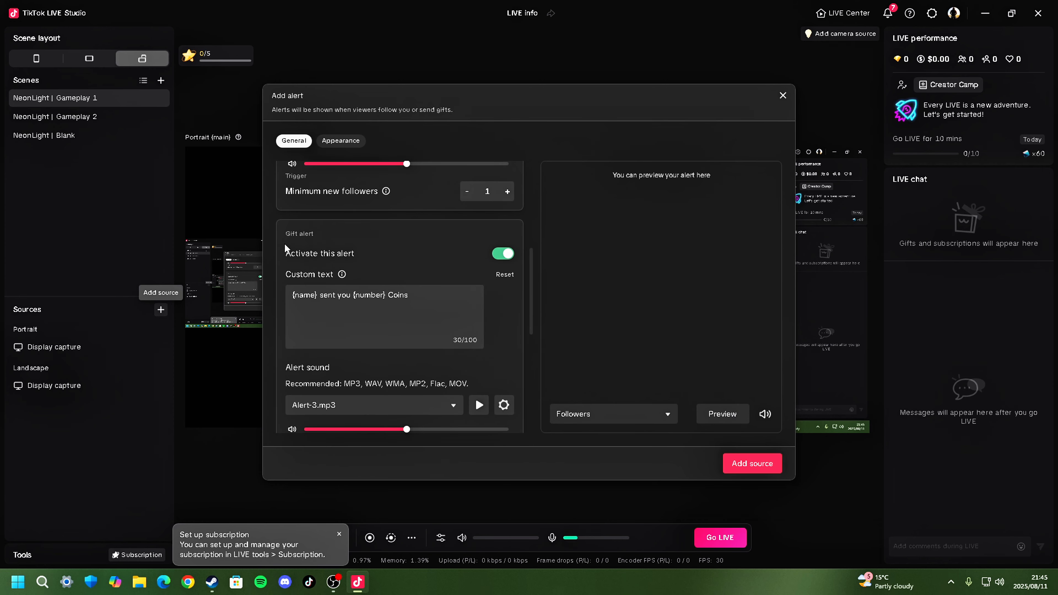
scroll(466, 399, down, 1)
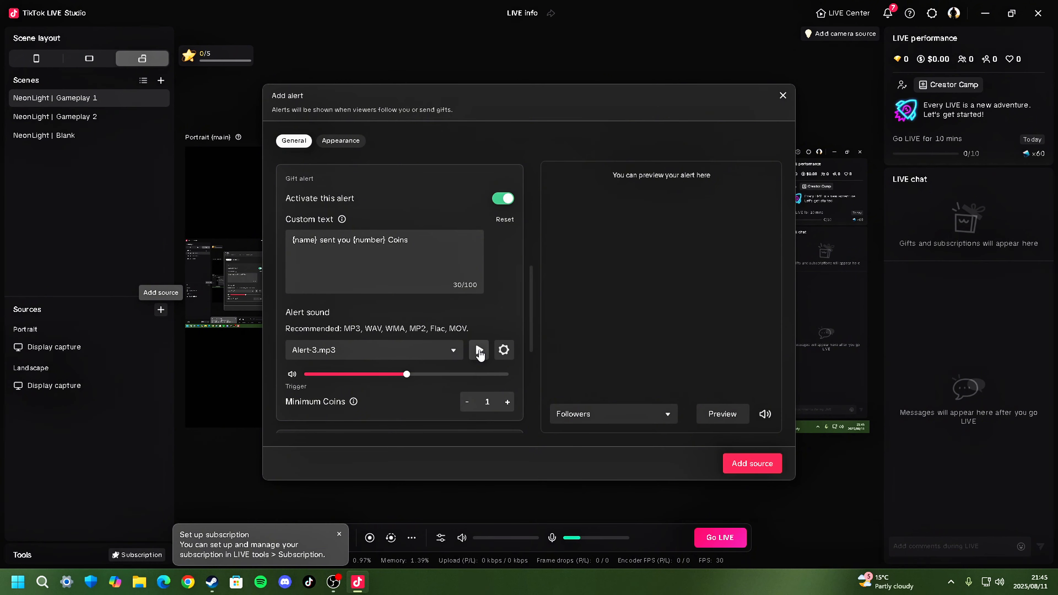
click(479, 352)
click(725, 417)
- Examine the subscription alert settings and its available alert sounds, comparing them with the gift and follower alerts
scroll(506, 318, down, 4)
scroll(504, 334, down, 1)
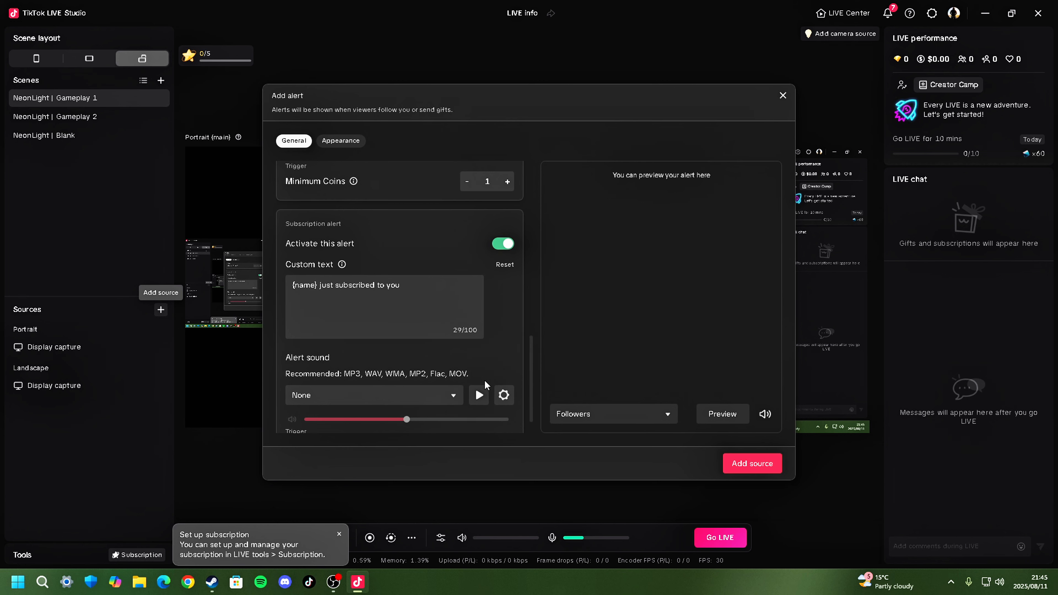
click(449, 396)
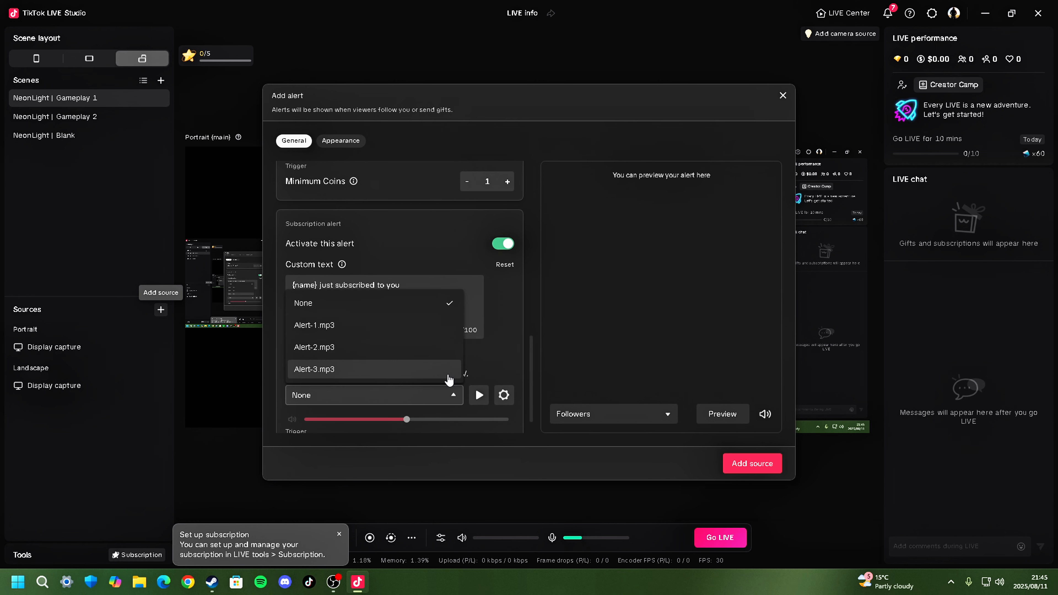
click(513, 334)
scroll(507, 344, up, 5)
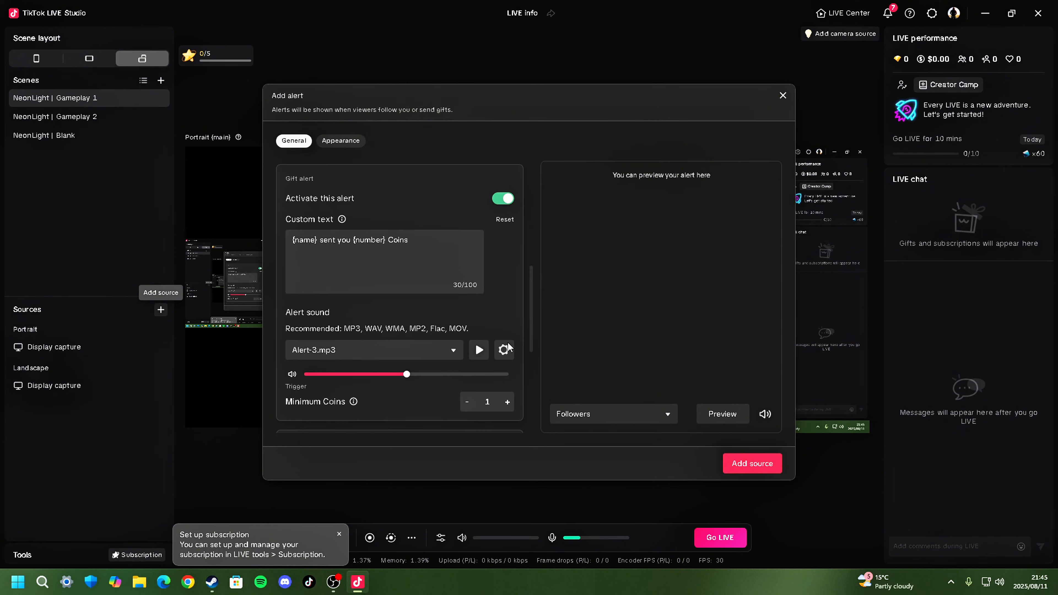
scroll(508, 343, up, 4)
scroll(508, 343, down, 3)
scroll(507, 342, up, 2)
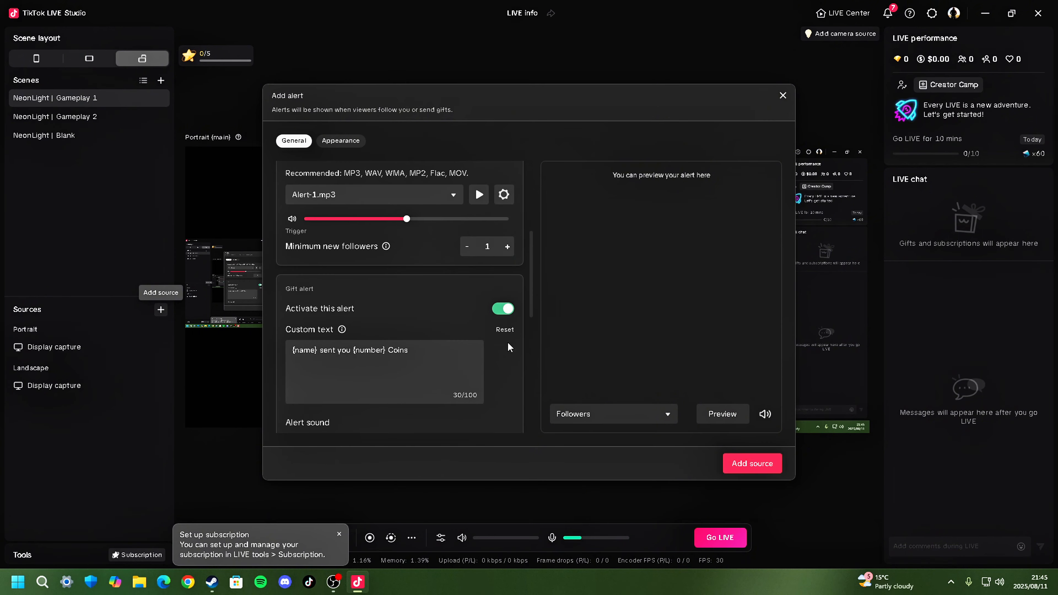
scroll(507, 341, down, 7)
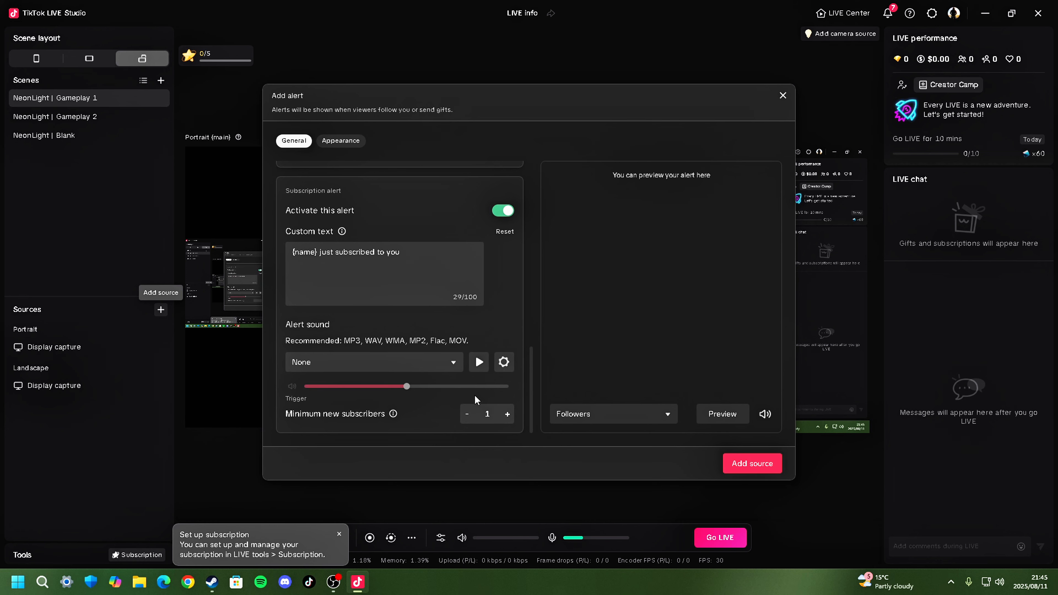
- Set the subscription alert sound to Alert-2.mp3 and play it
click(449, 366)
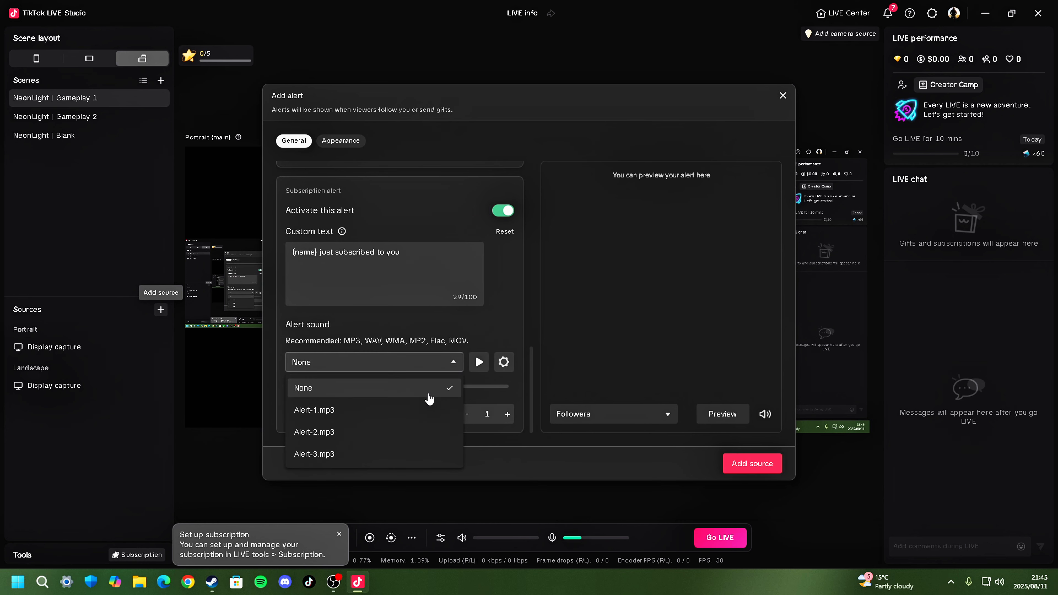
click(406, 432)
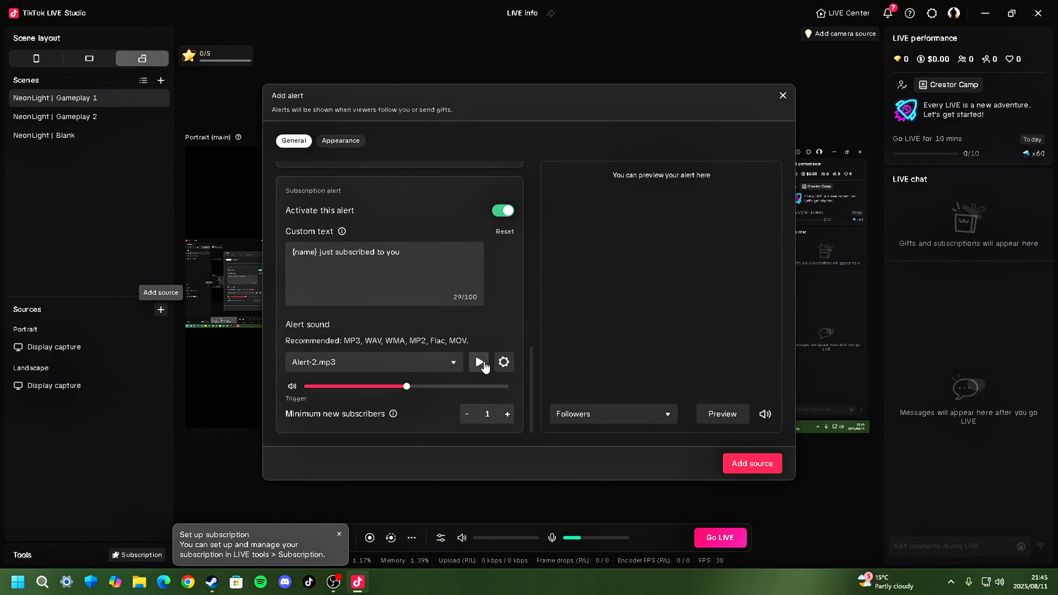
click(449, 366)
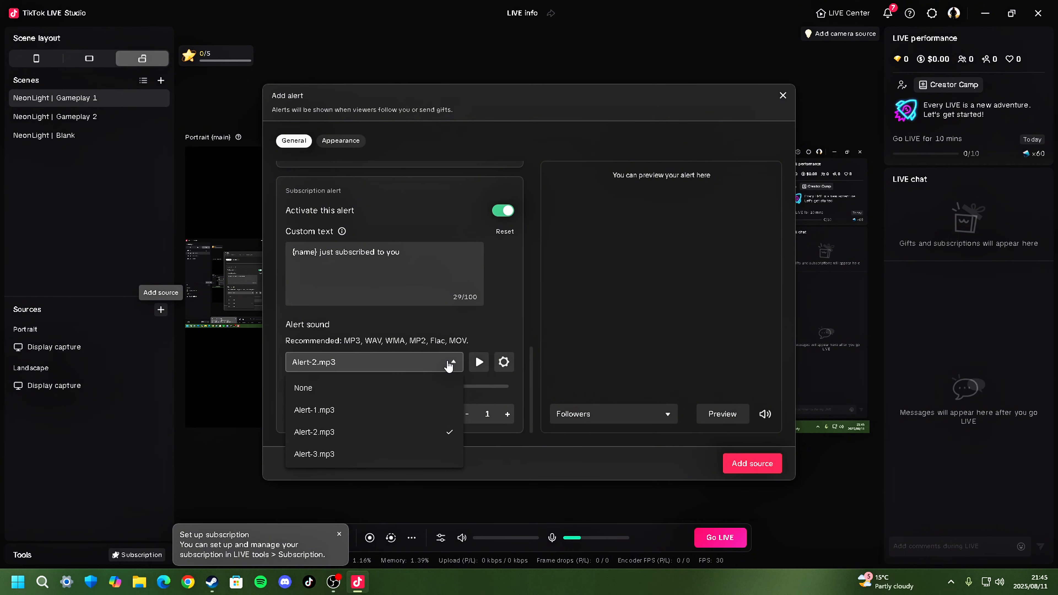
click(449, 366)
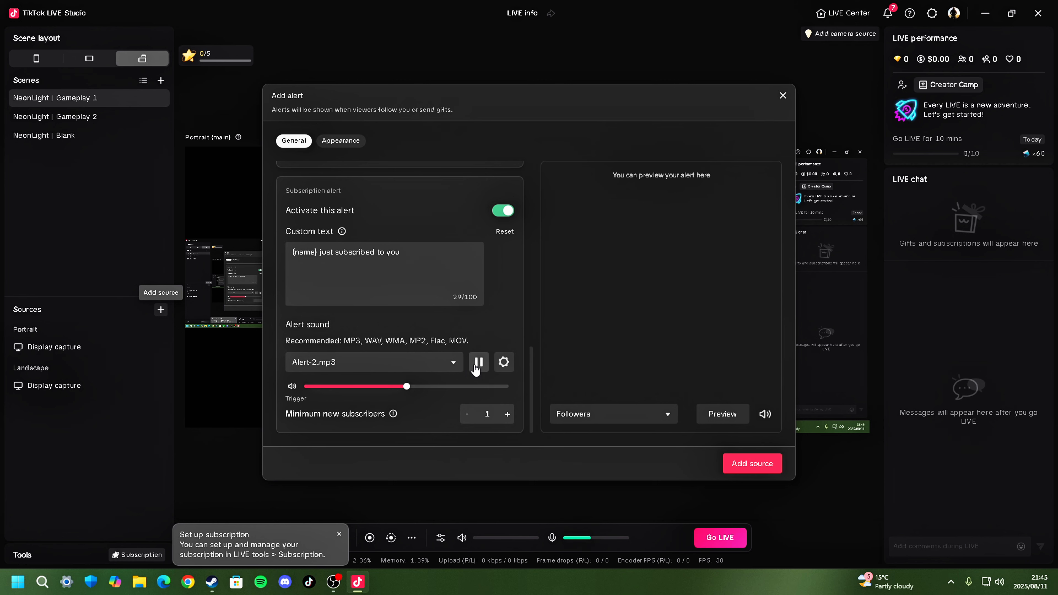
- Preview the Gifts and Subscriptions alerts and add the configured alert source to the scene
click(640, 418)
click(612, 366)
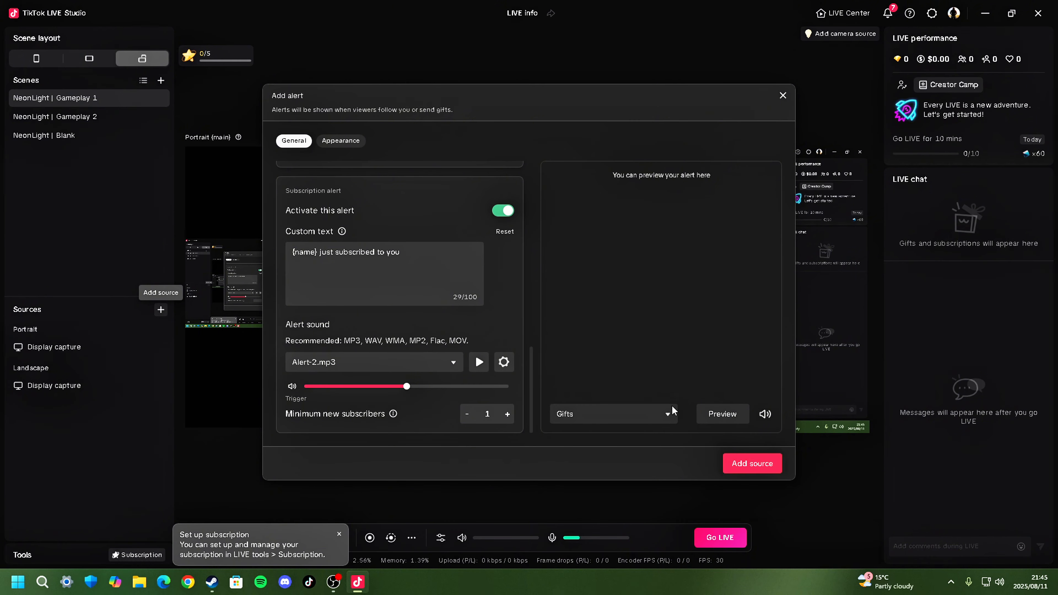
click(732, 417)
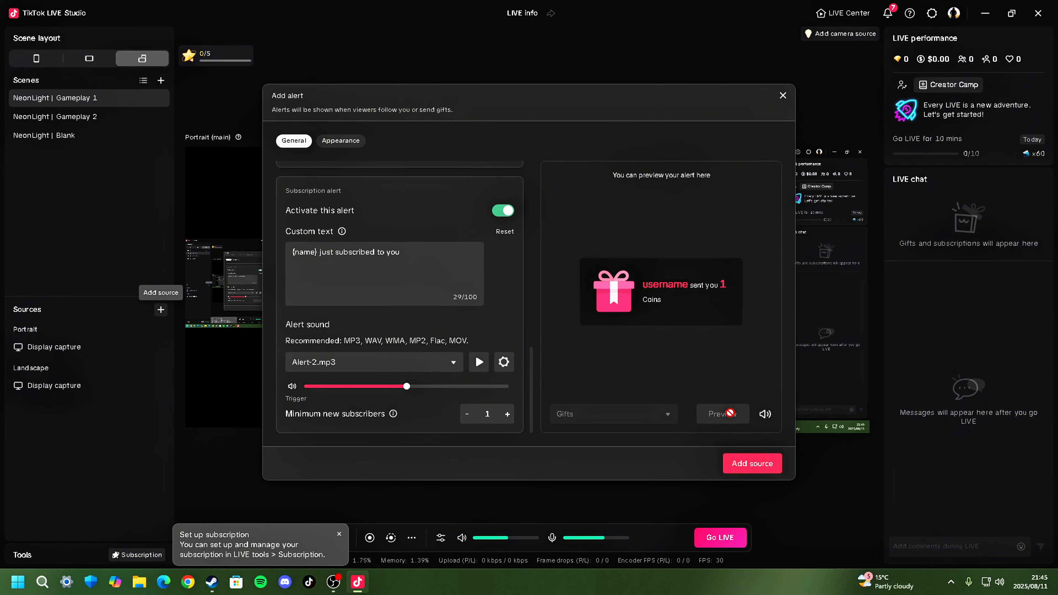
click(666, 417)
click(625, 390)
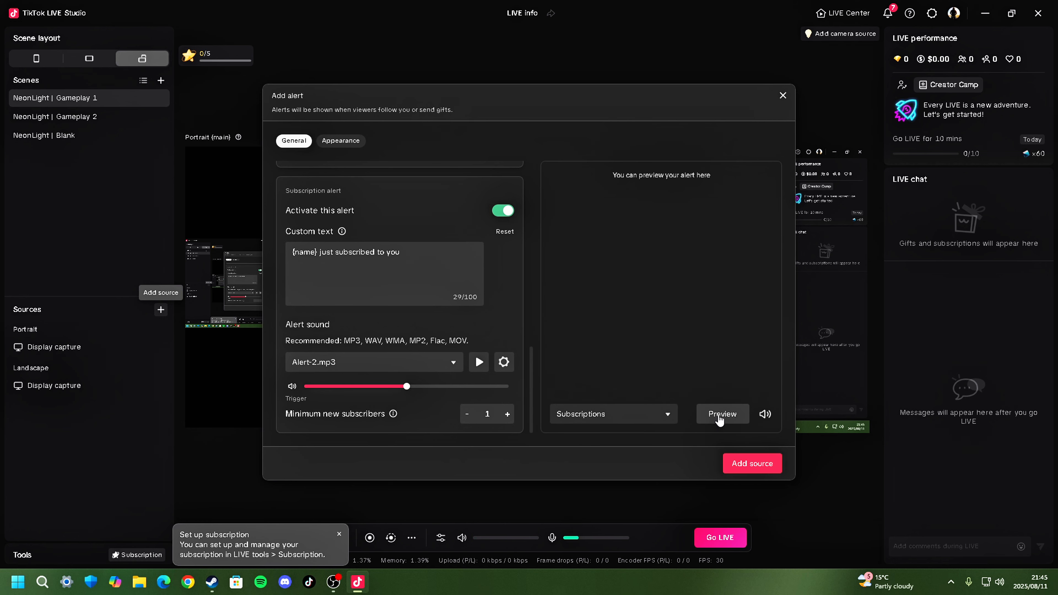
click(721, 417)
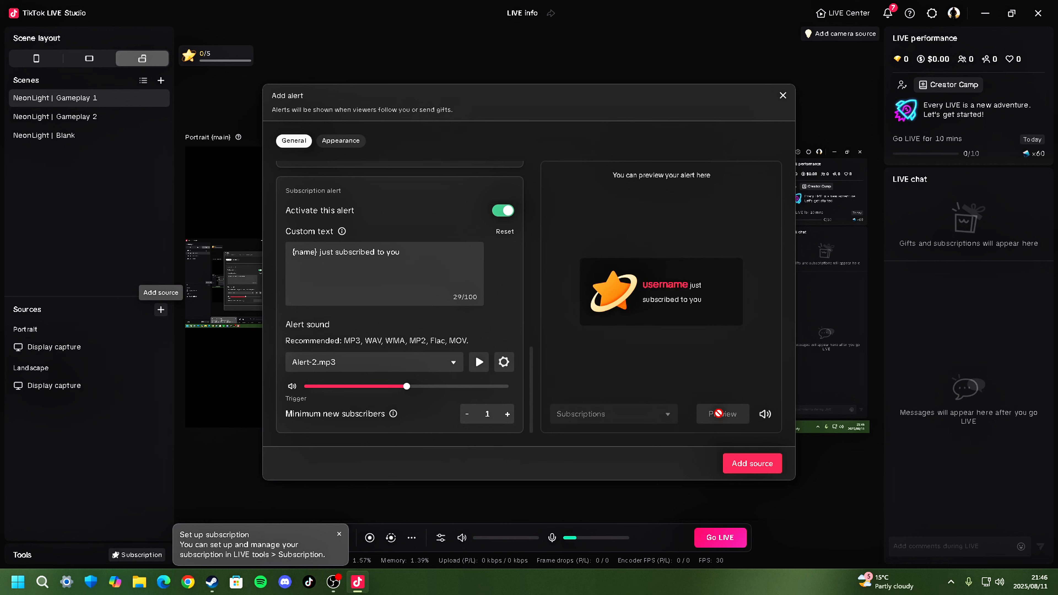
click(736, 463)
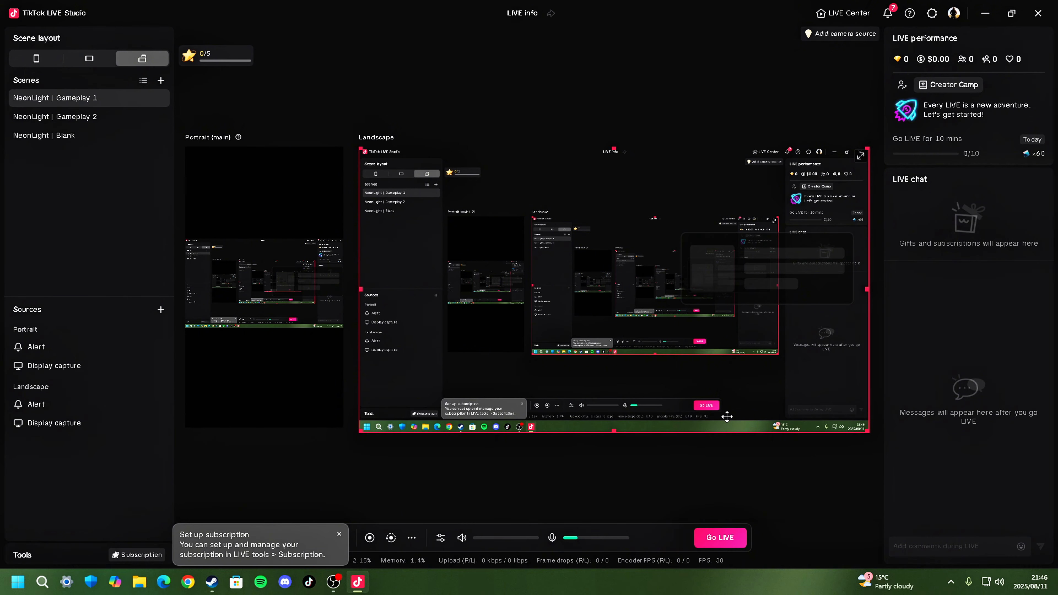
- Move the landscape alert into the canvas's upper-right corner and shrink it, leaving about 1400 px to its left and 860 px below
click(764, 275)
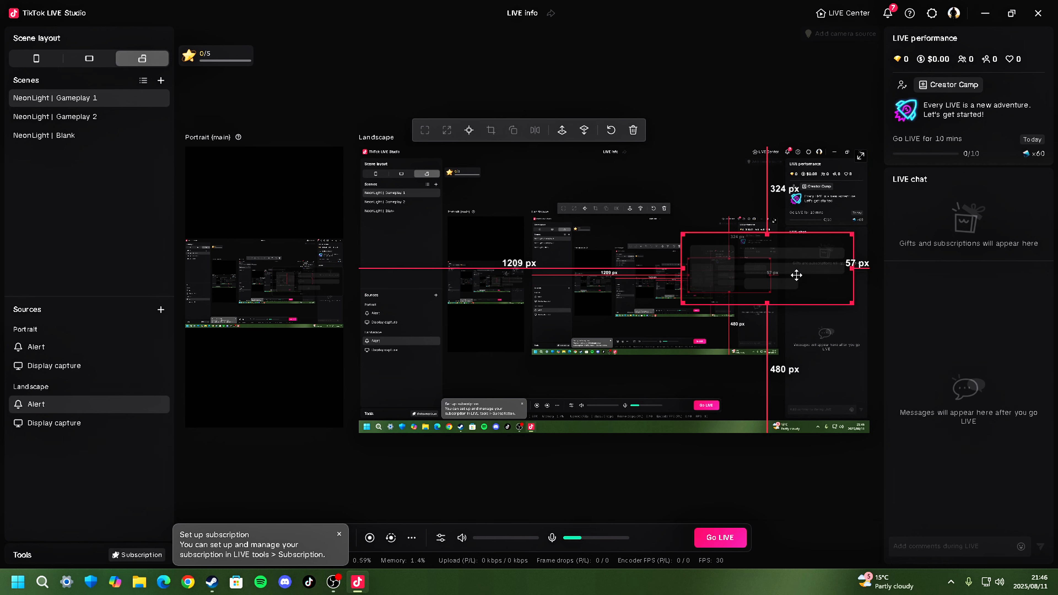
drag(791, 279, 803, 195)
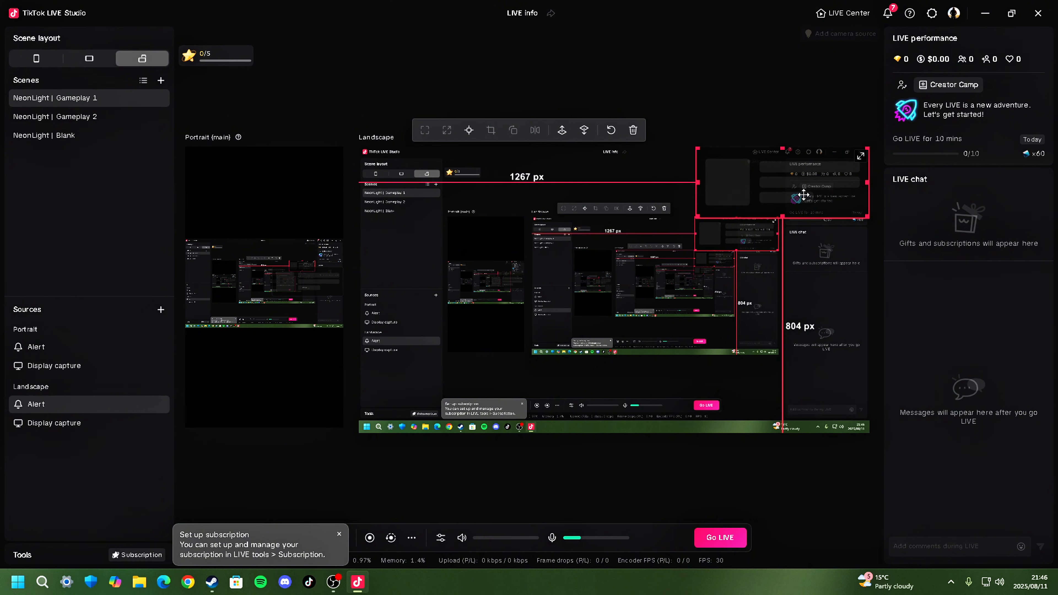
drag(699, 216, 720, 207)
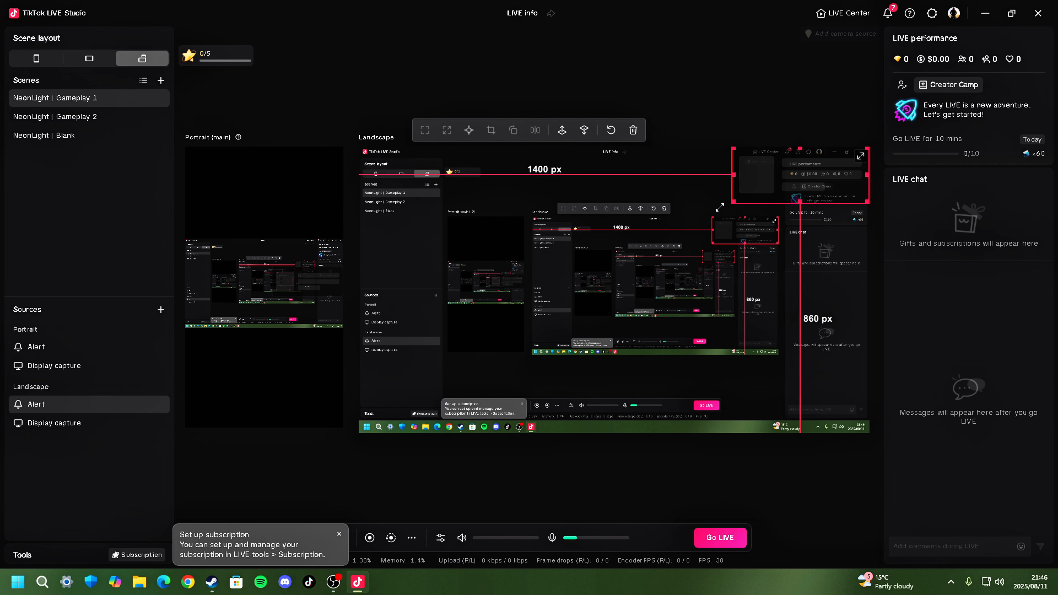
mouse_move(778, 184)
mouse_down()
mouse_move(778, 199)
mouse_move(777, 188)
mouse_up()
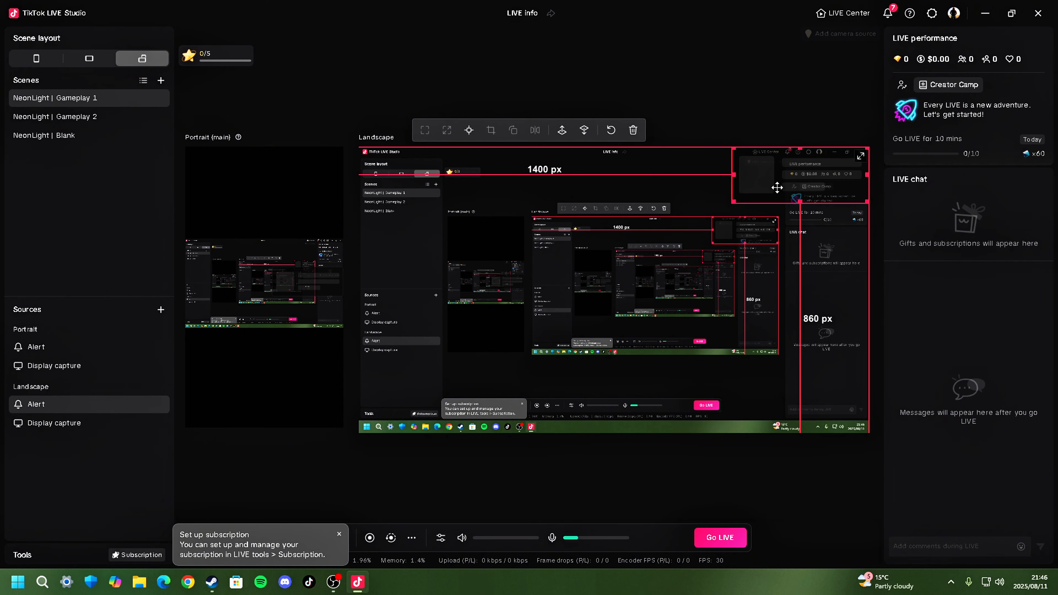
click(354, 425)
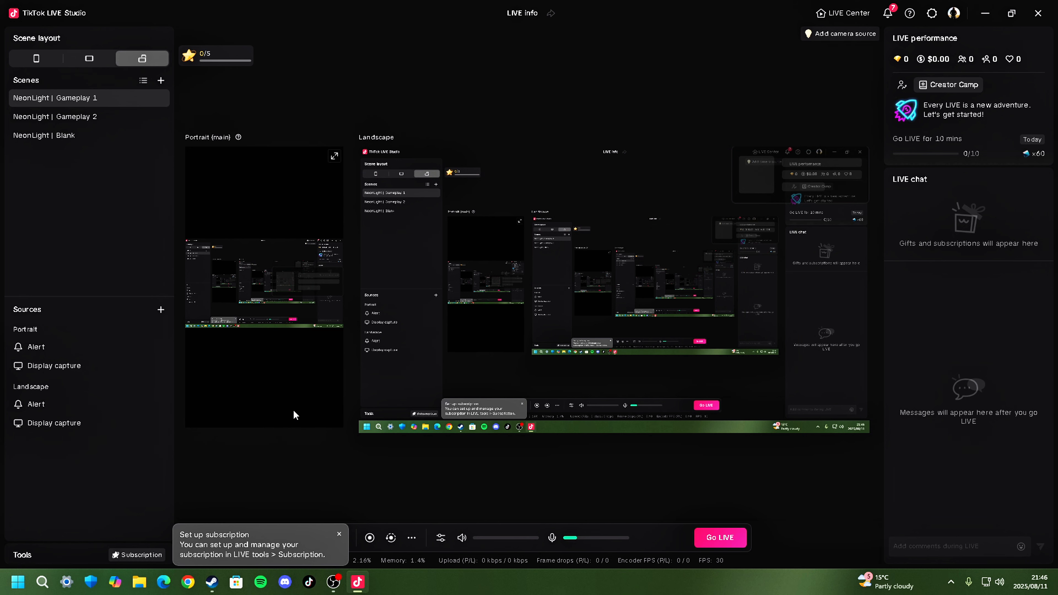
- Move the portrait alert just above the display capture at the canvas's right edge, about 428 px from the top and 594 px from the left
click(315, 281)
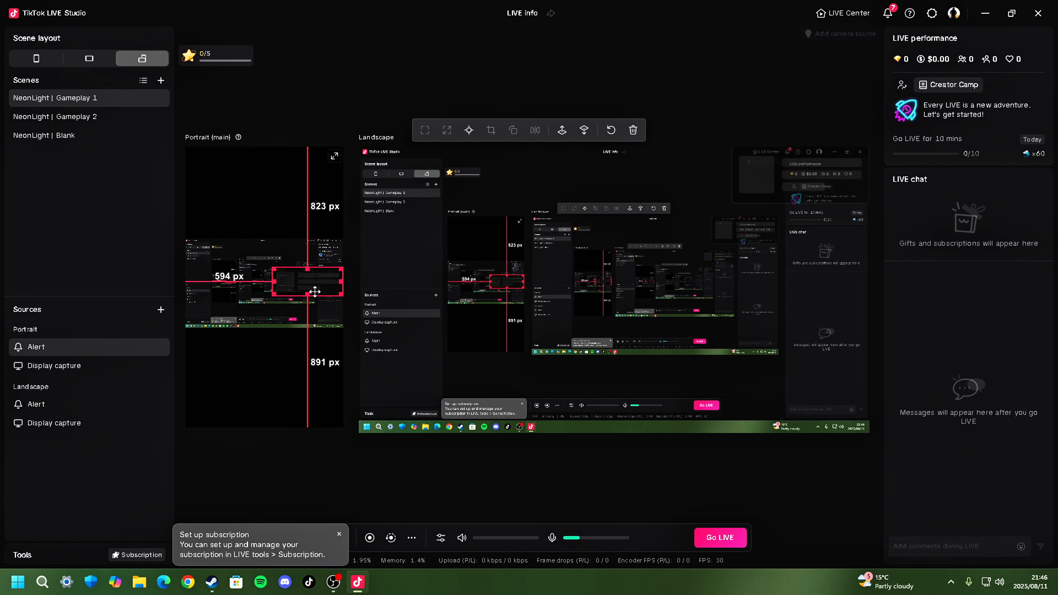
drag(315, 292, 316, 234)
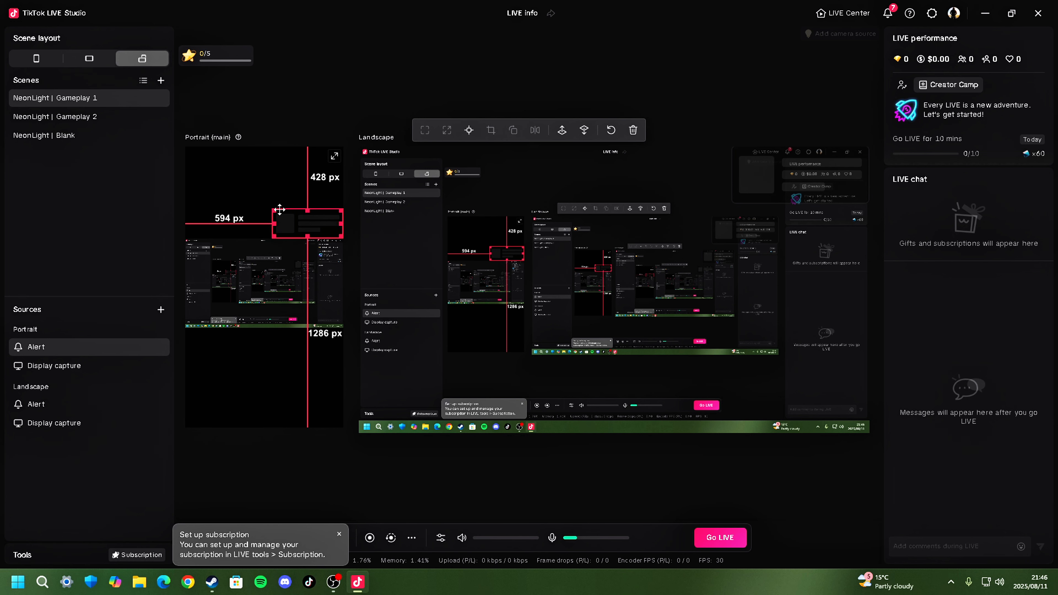
drag(299, 217, 286, 211)
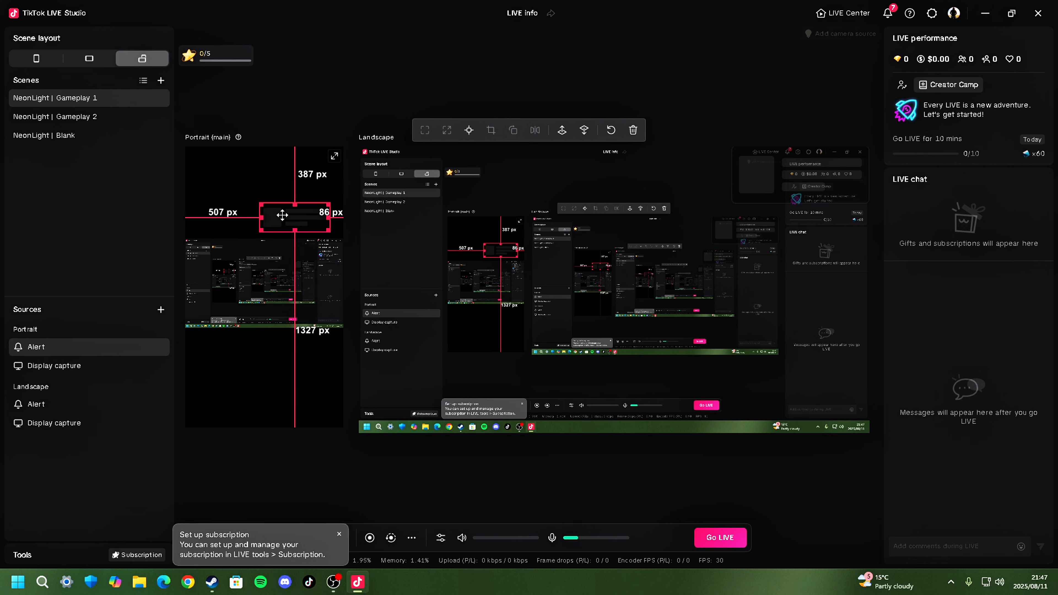
drag(295, 218, 311, 224)
- Open the portrait alert's settings, dismiss them, and clear the selection on the canvas
double_click(311, 226)
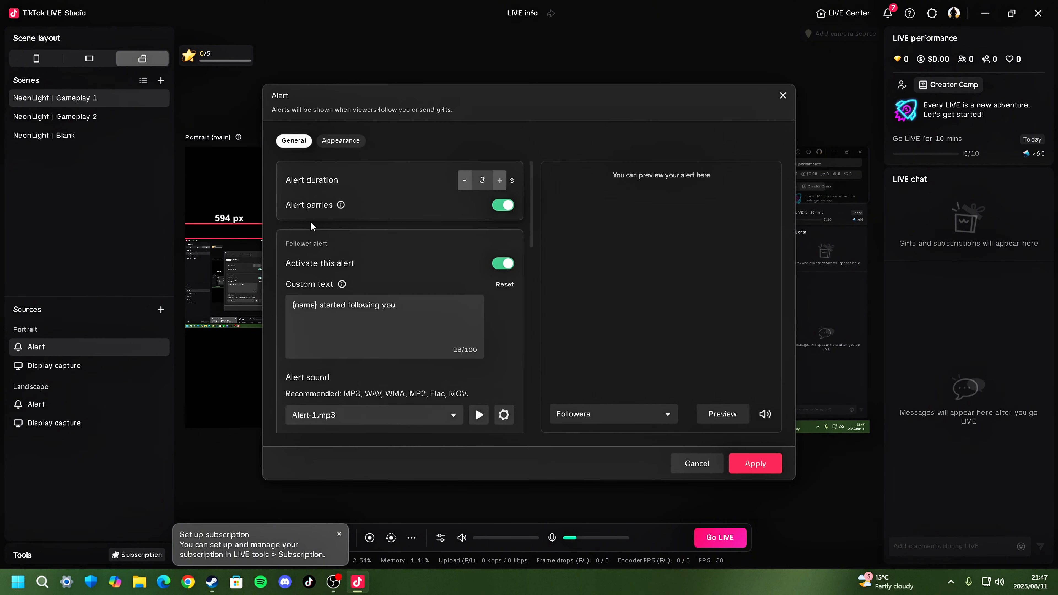
click(706, 469)
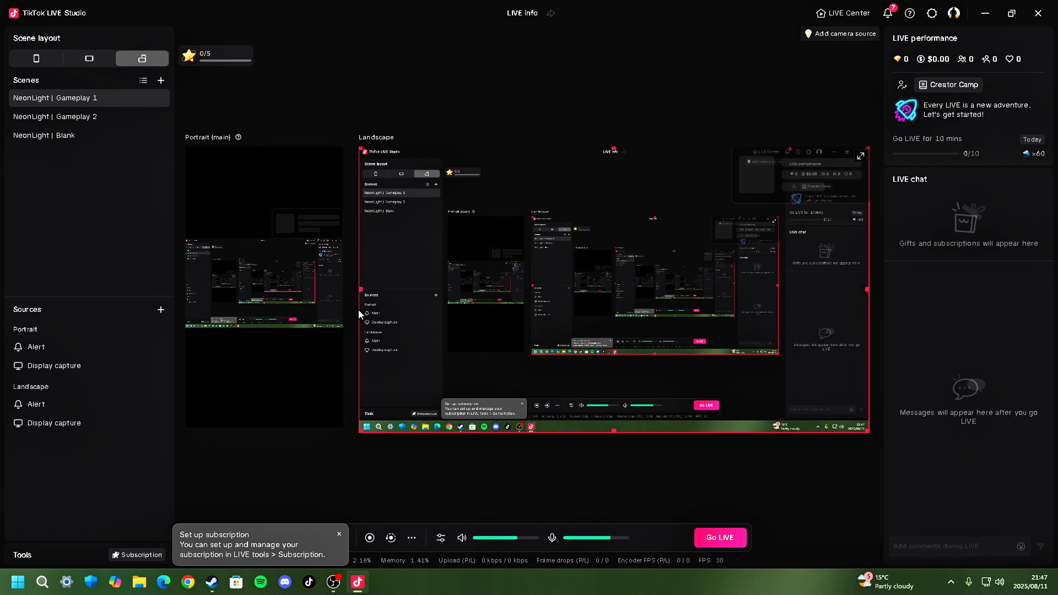
click(317, 227)
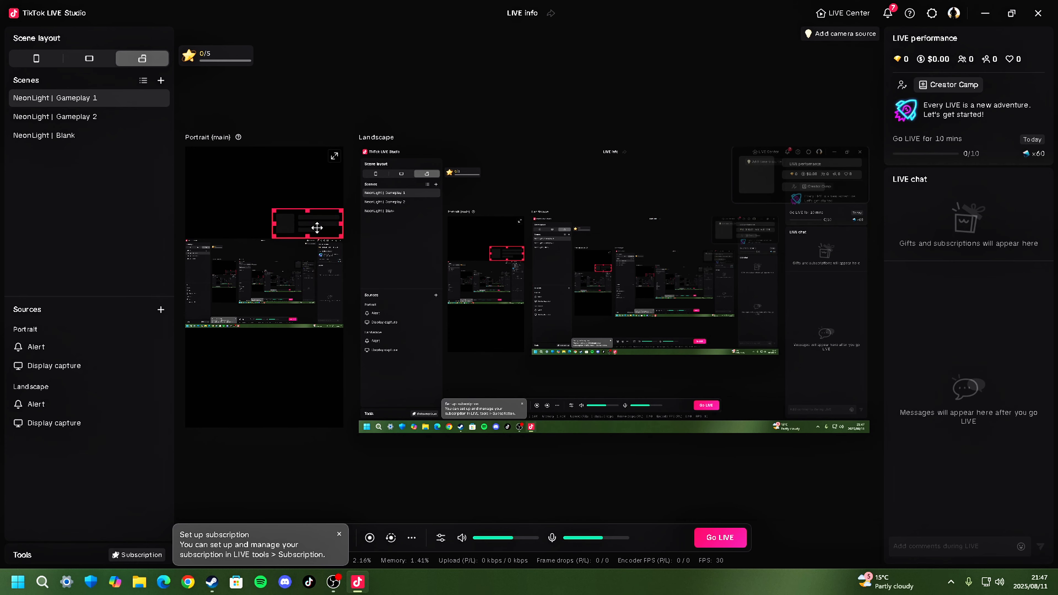
click(268, 389)
click(318, 228)
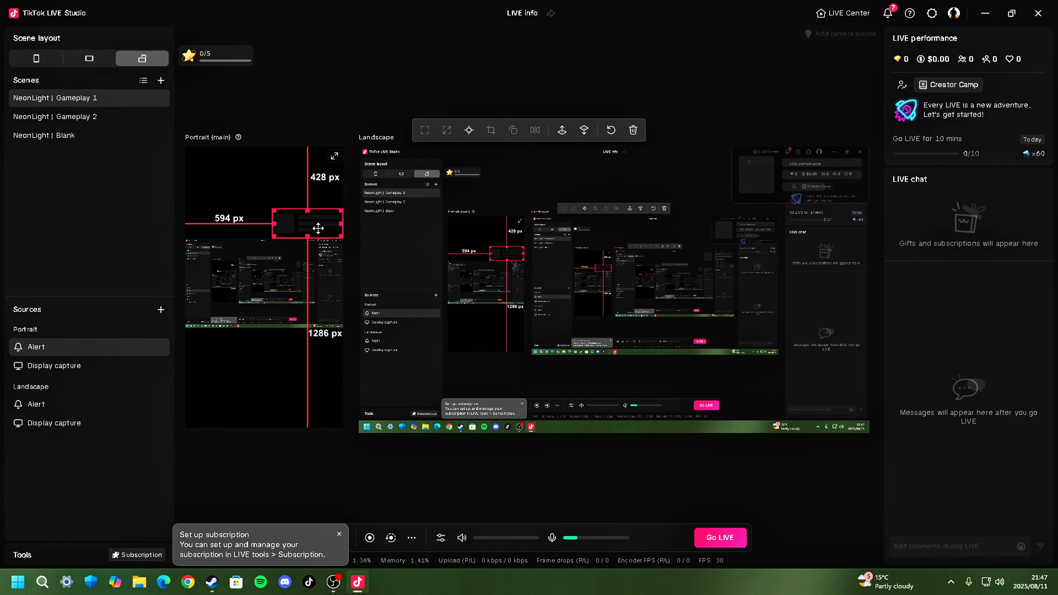
click(266, 353)
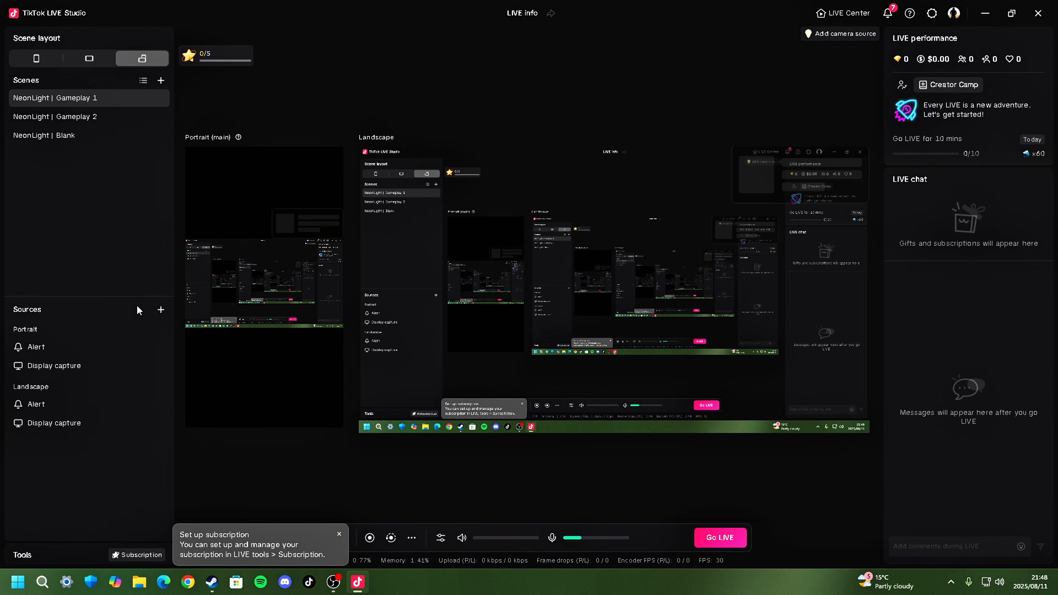
- Add a green text source synced to landscape reading "FOLLOW AND SUB ON THE FOLOWING" with the YouTube, Kick, Twitch and Tiktok handles
click(161, 310)
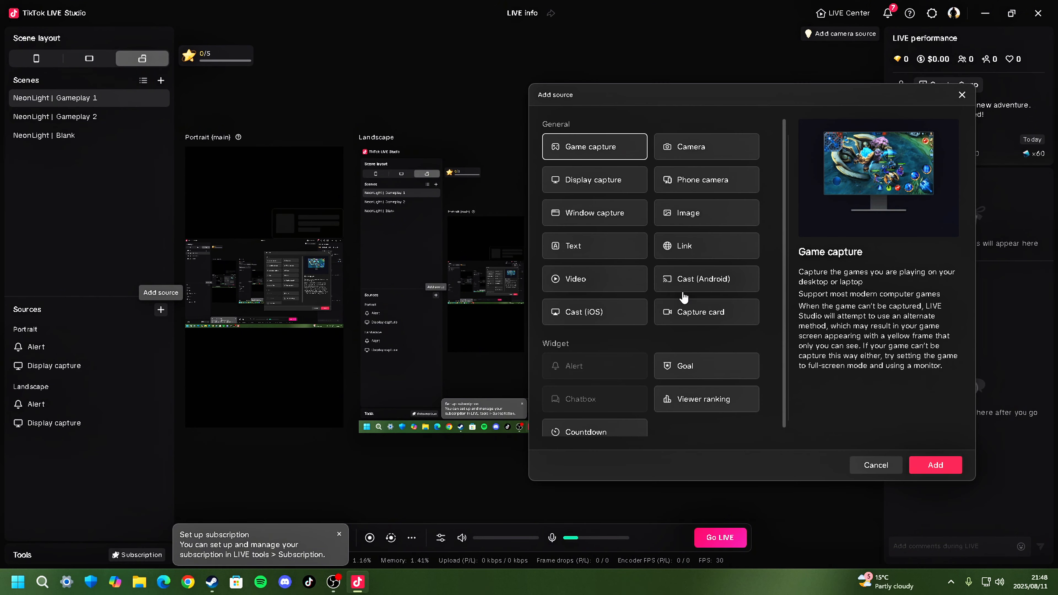
click(610, 252)
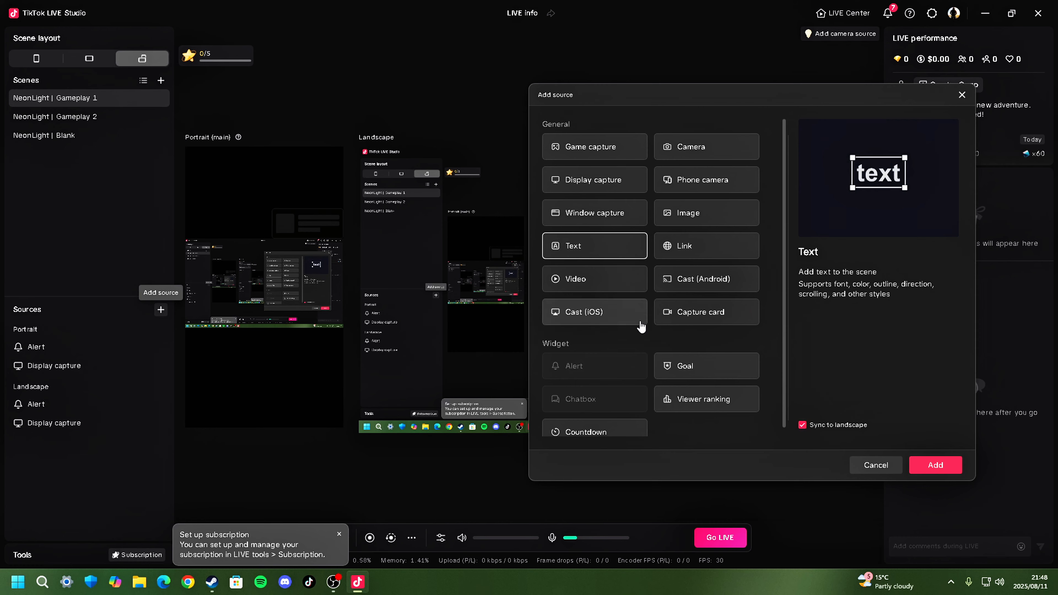
scroll(584, 357, down, 1)
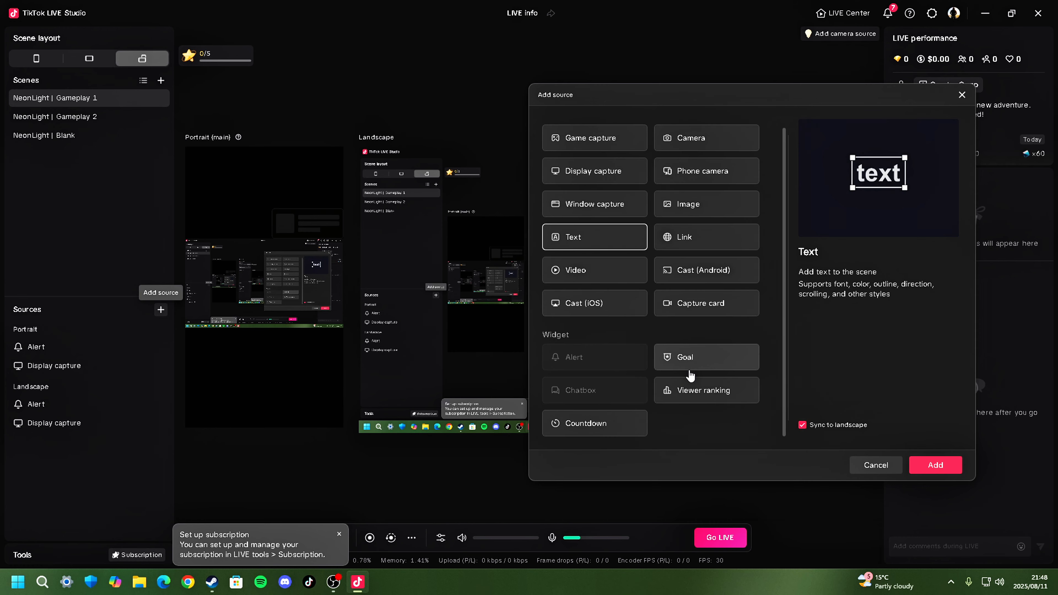
click(931, 463)
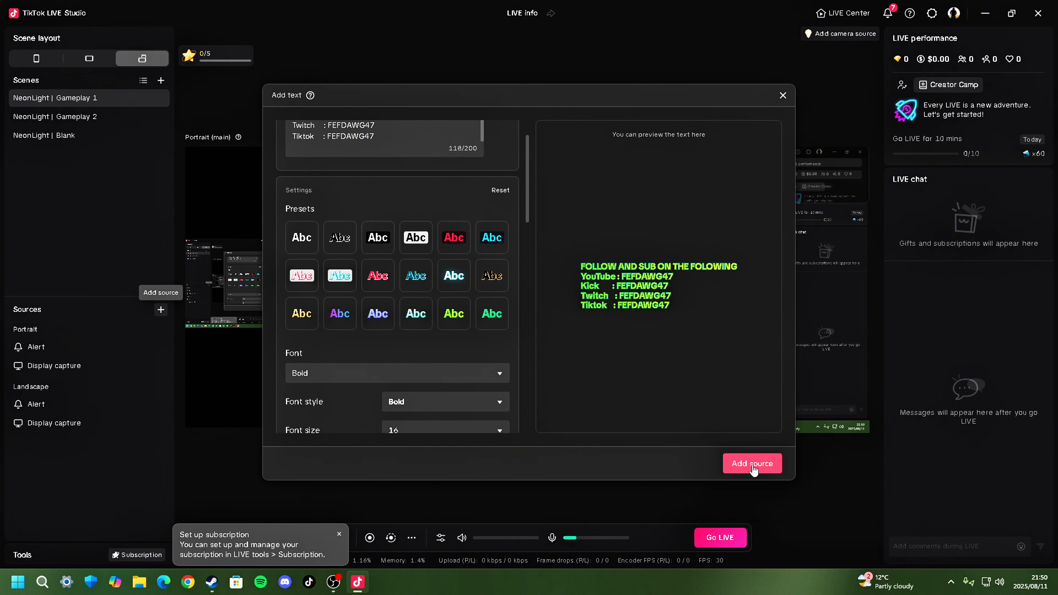
click(752, 464)
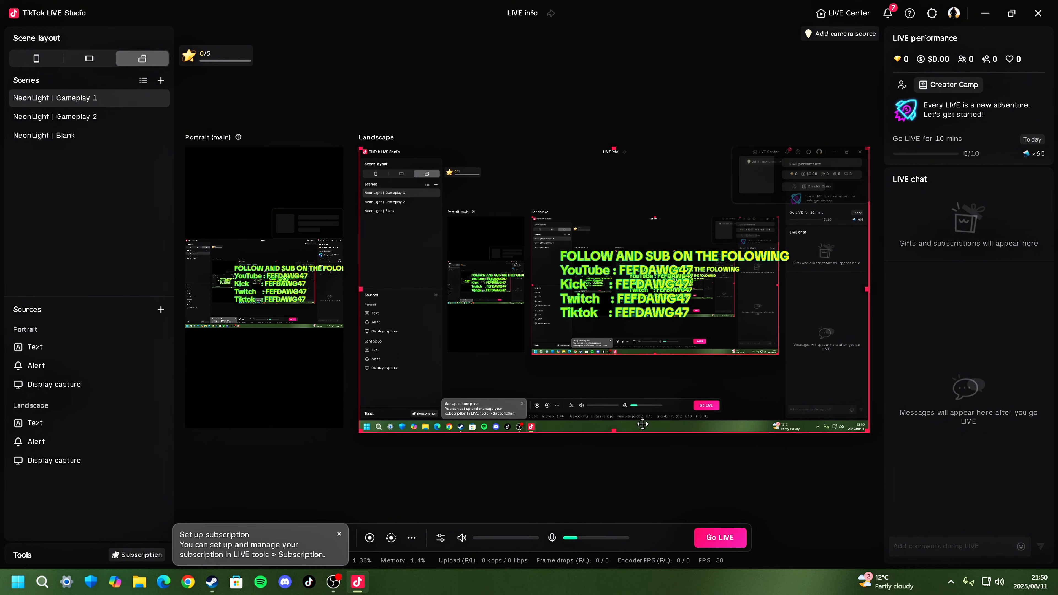
- Delete the text source from the landscape layout
click(633, 317)
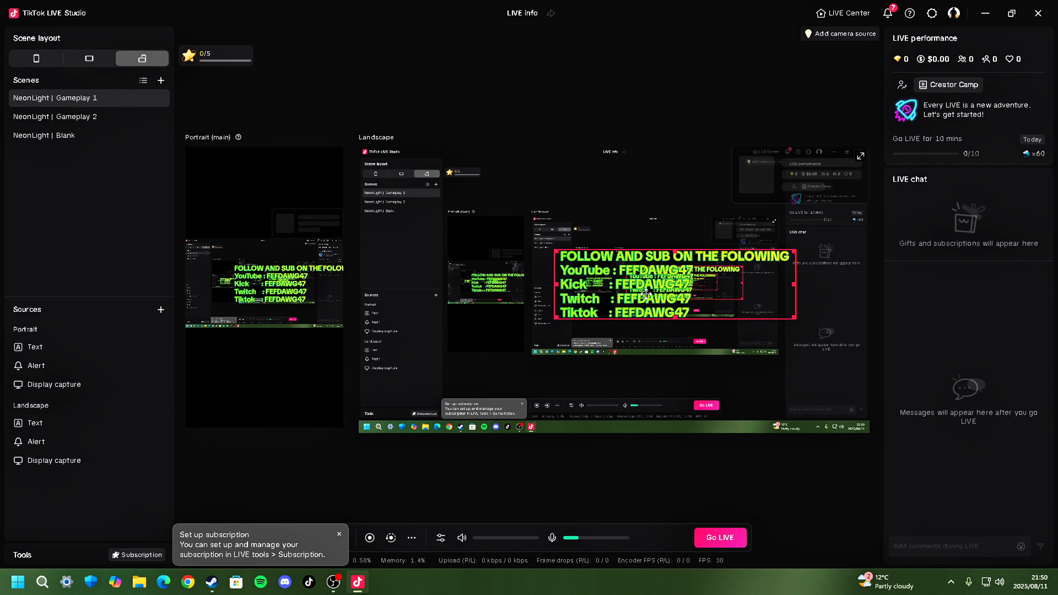
click(275, 358)
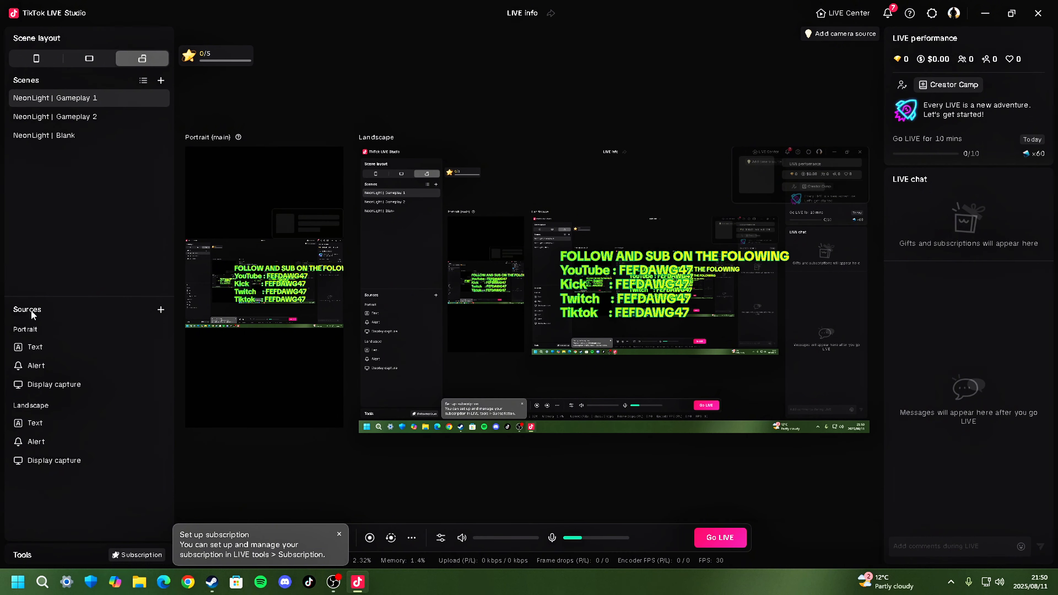
click(49, 427)
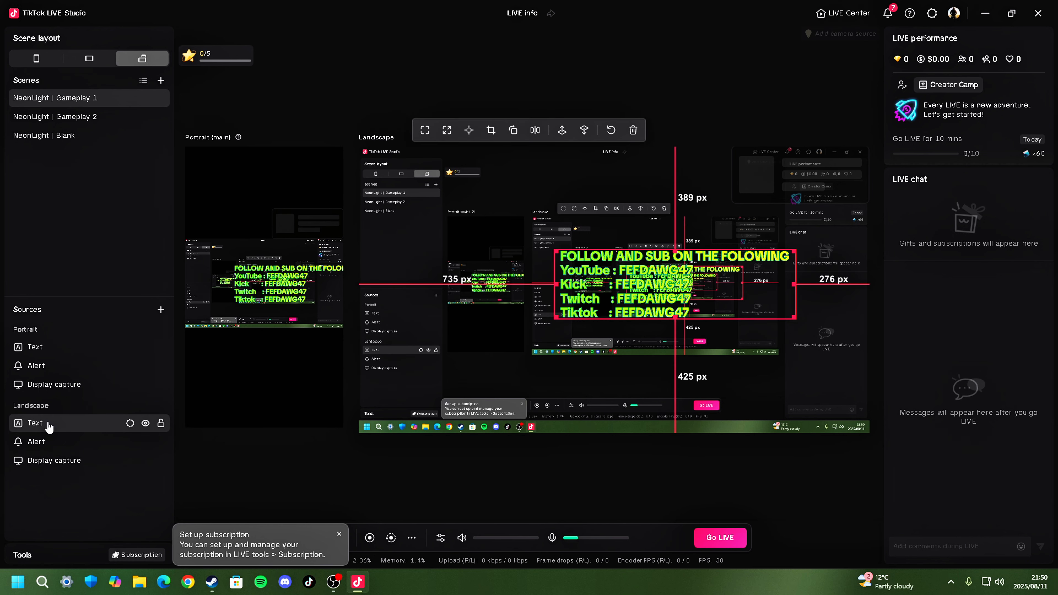
right_click(49, 425)
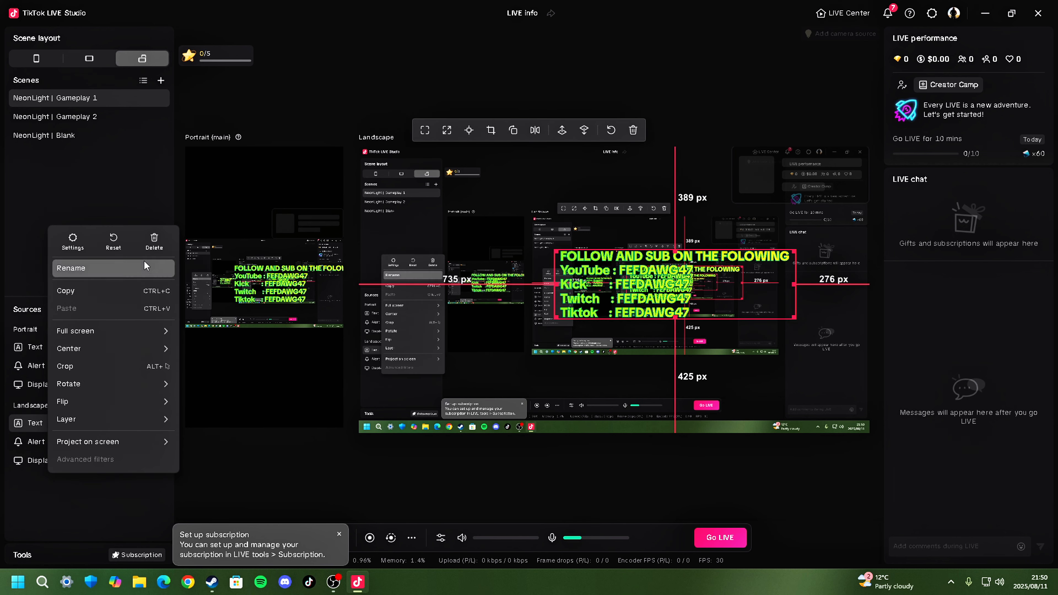
click(151, 245)
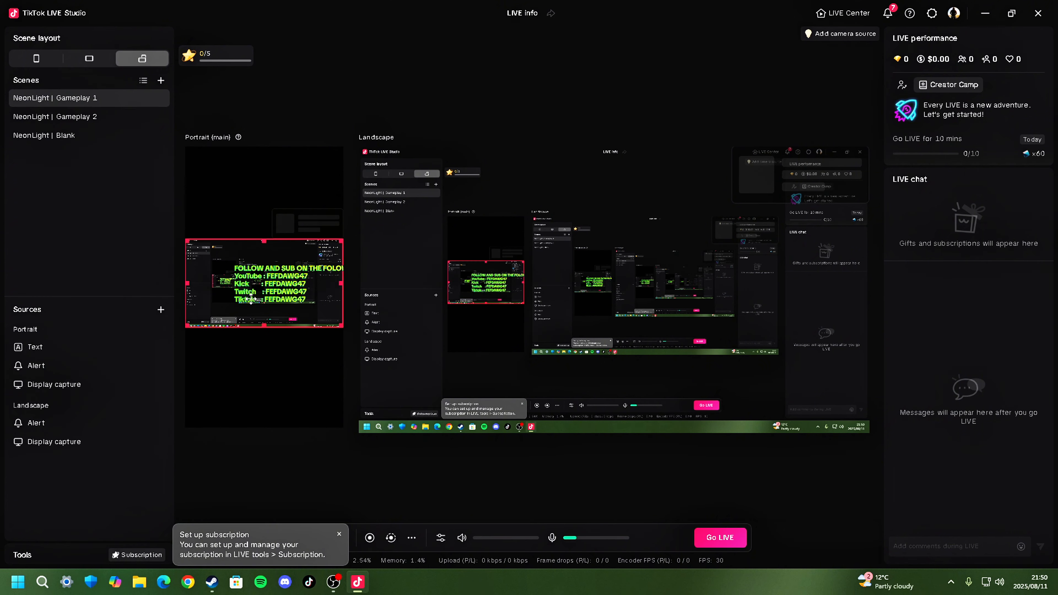
- Move the portrait text above the alert, centred horizontally with about 85 px side margins and 164 px from the top
click(278, 285)
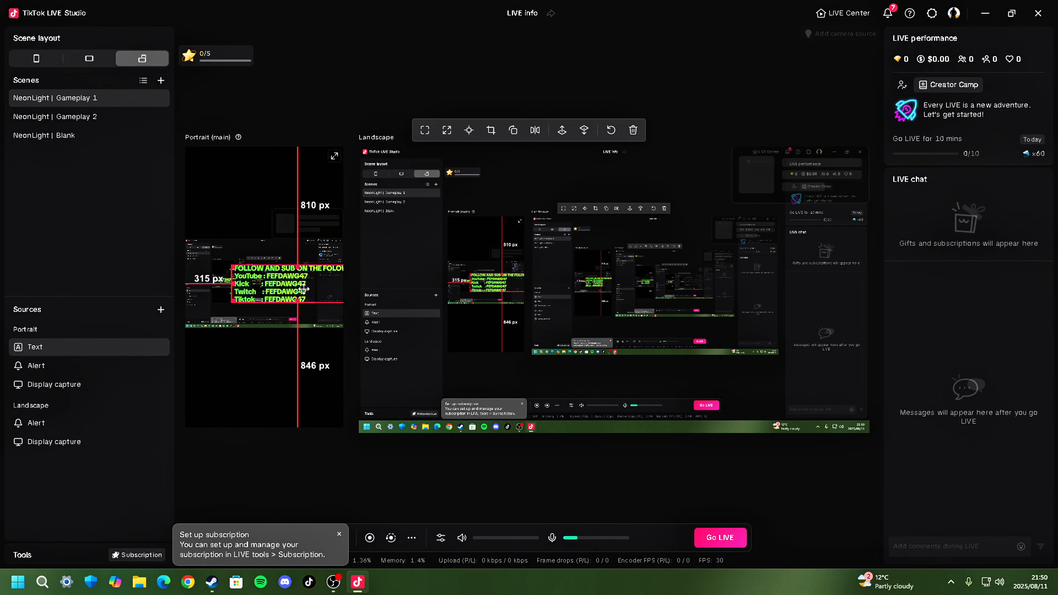
drag(303, 289, 271, 192)
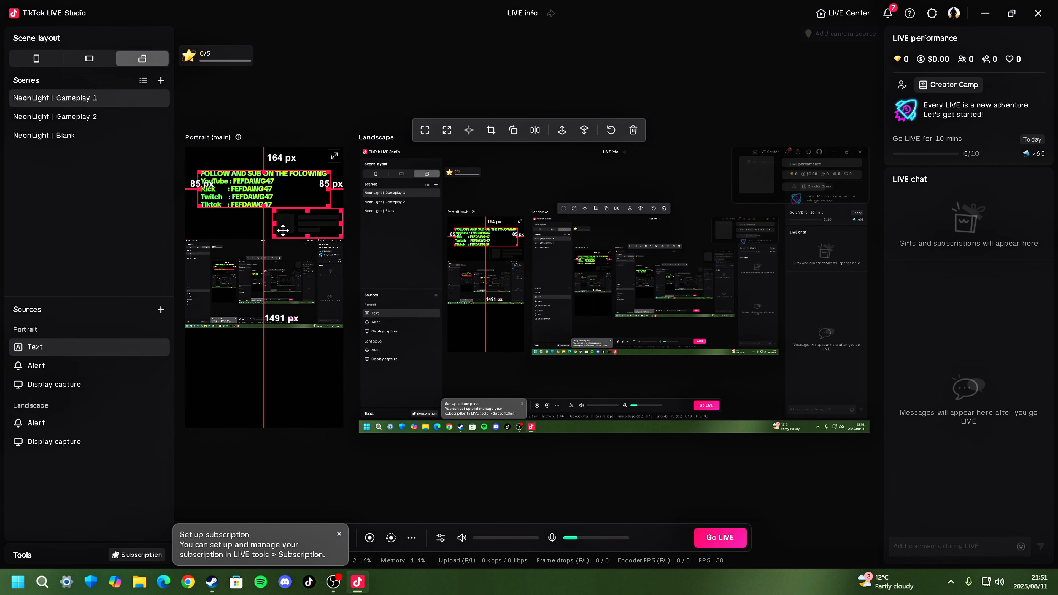
click(271, 473)
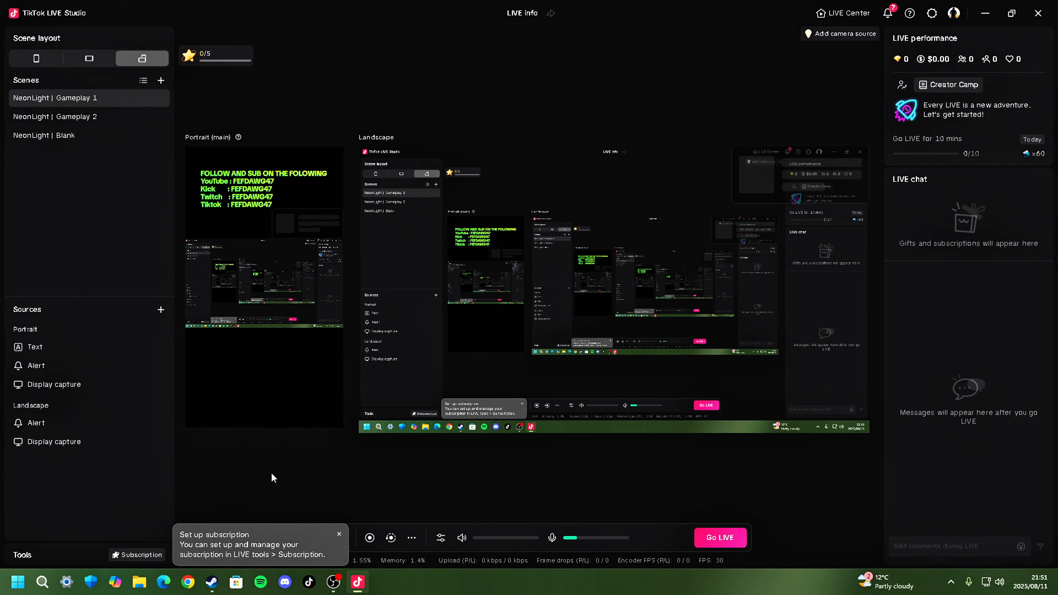
click(241, 192)
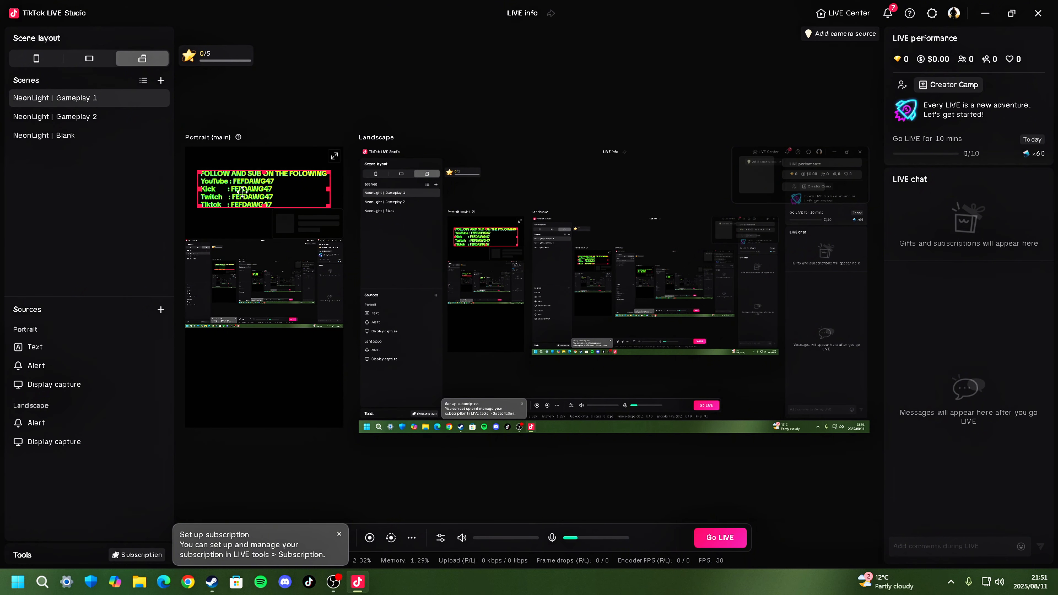
- Indent the YouTube, Kick, Twitch and Tiktok lines of the portrait text so they align centred beneath the heading, and apply the change
click(242, 192)
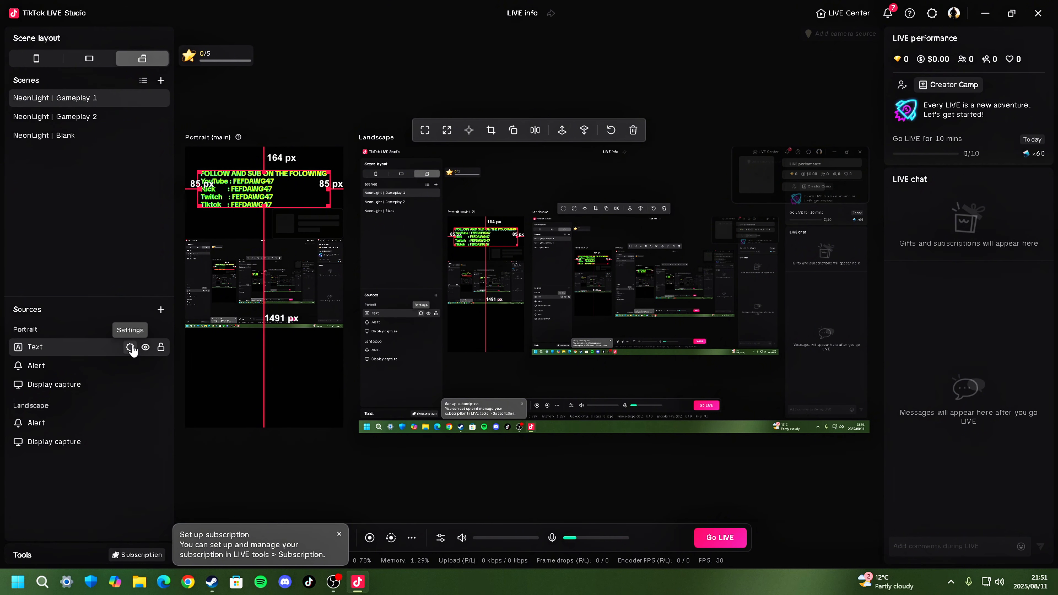
click(130, 347)
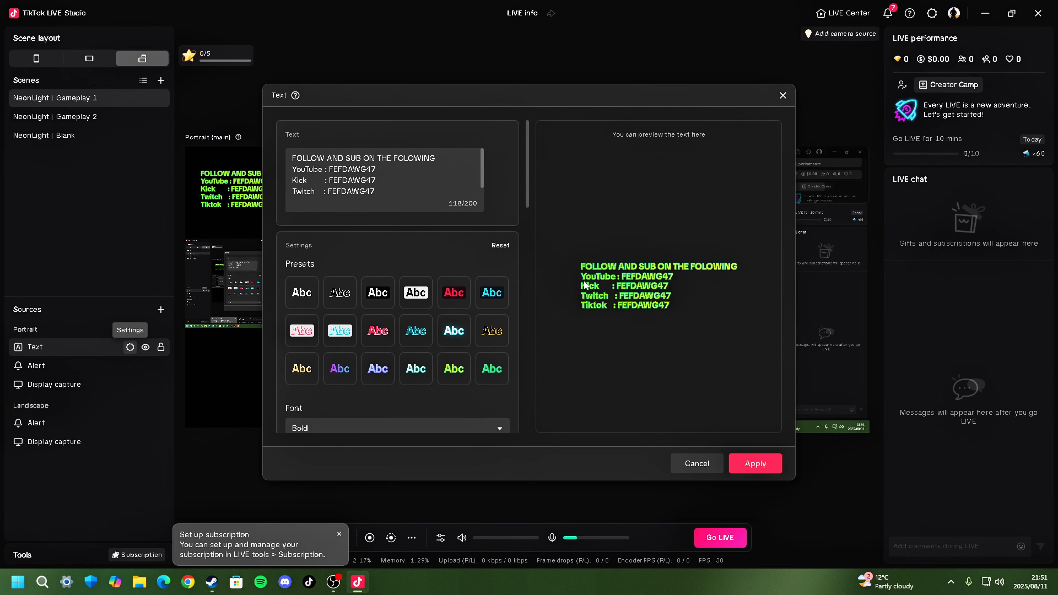
click(296, 169)
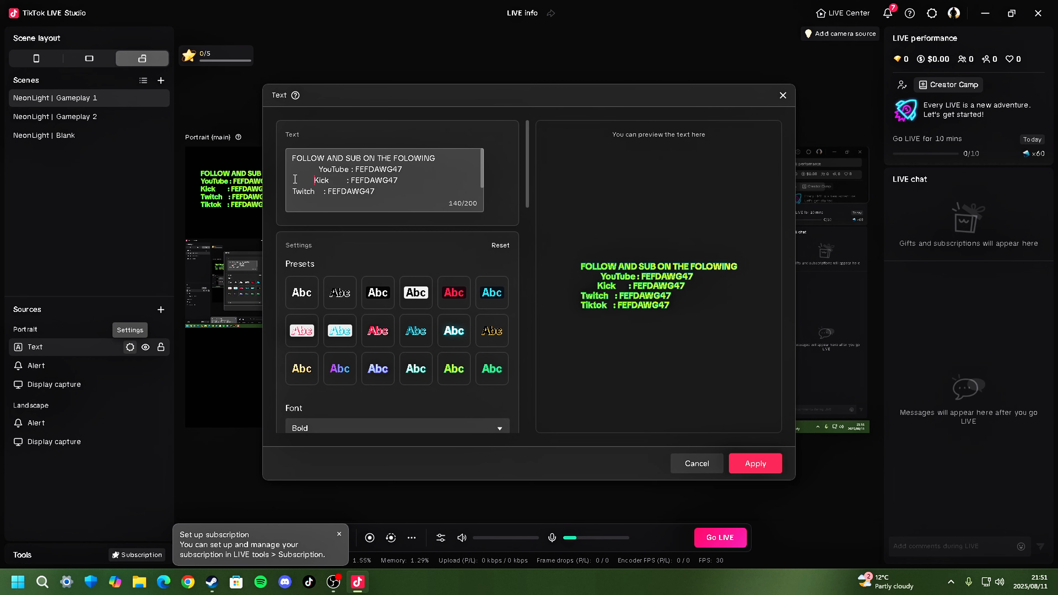
click(296, 191)
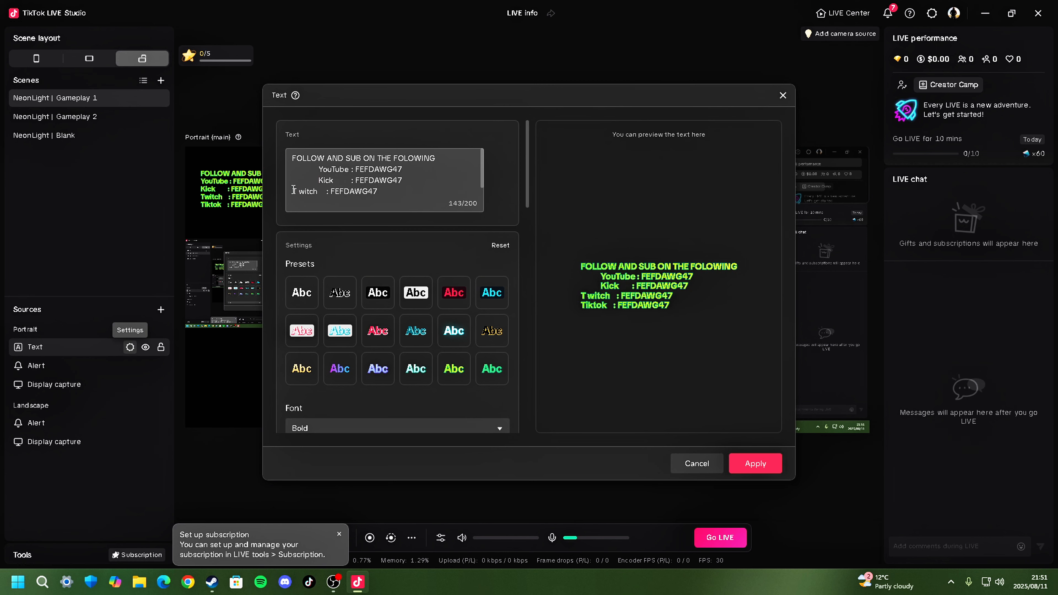
key(BackSpace)
click(294, 191)
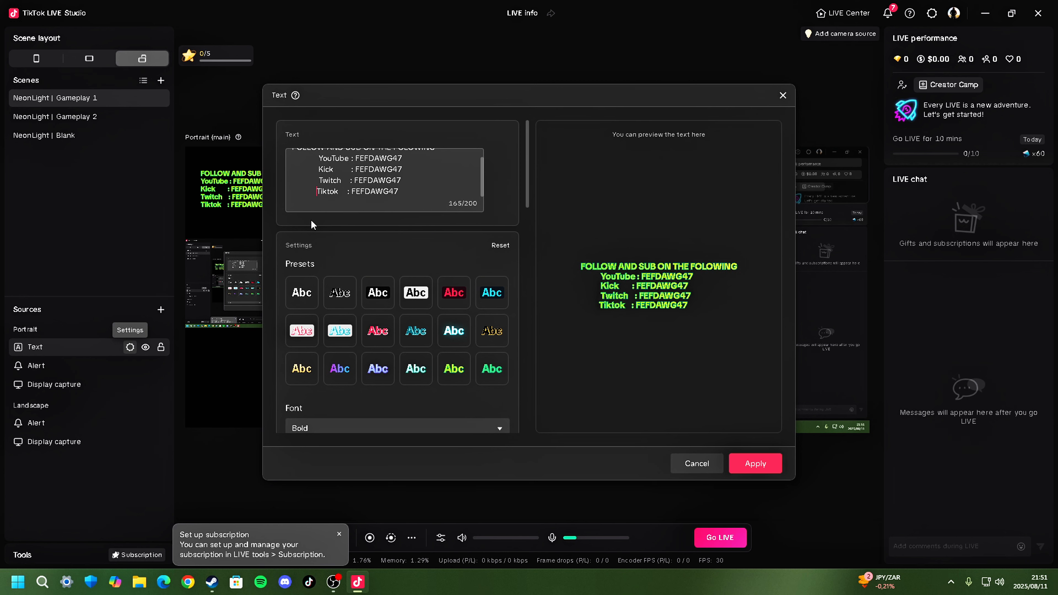
scroll(399, 193, up, 1)
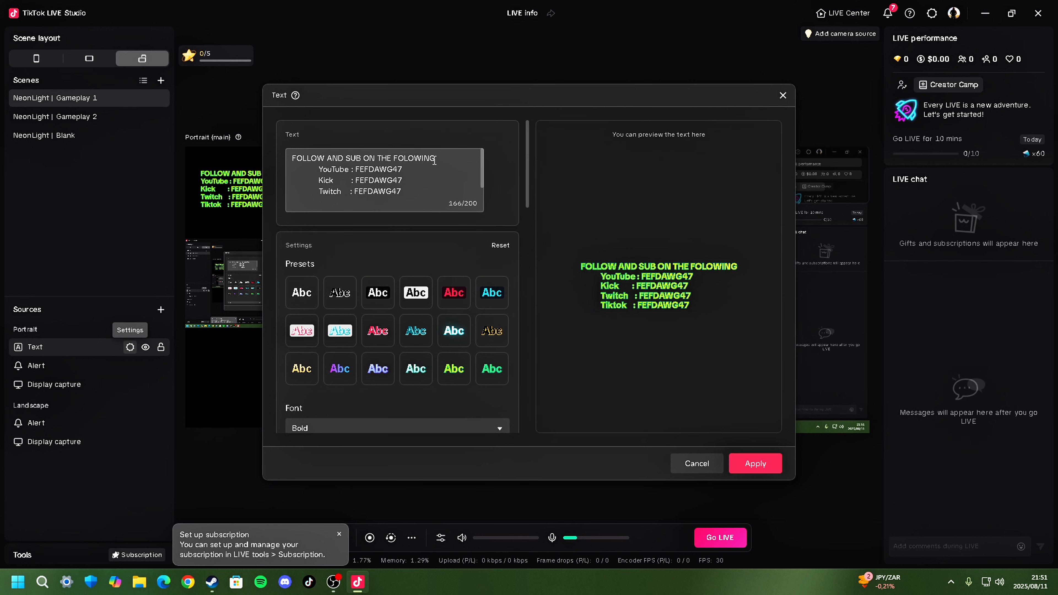
drag(433, 160, 410, 158)
drag(288, 159, 307, 160)
click(510, 203)
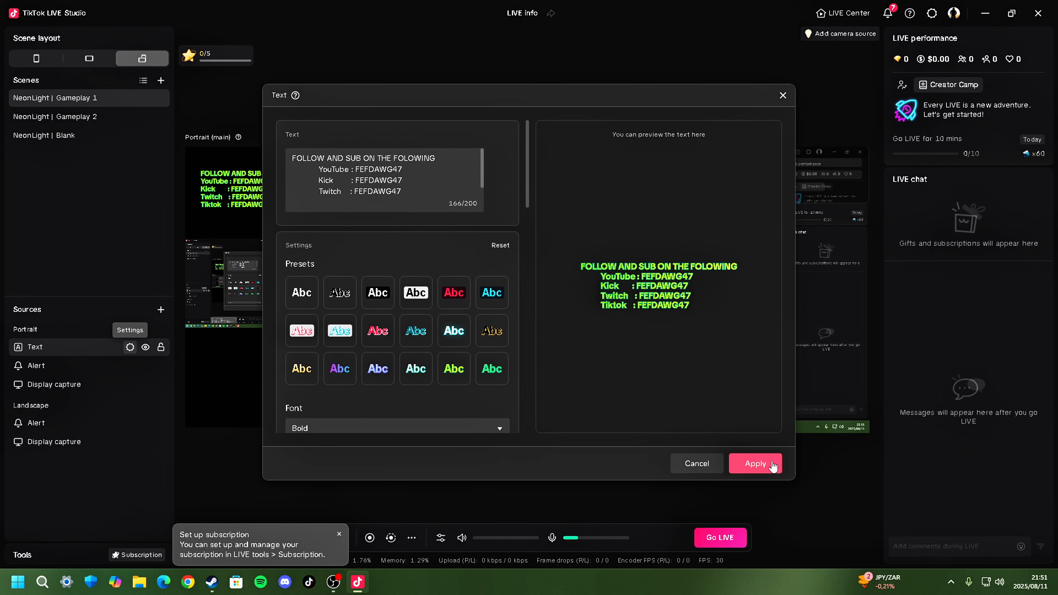
click(755, 463)
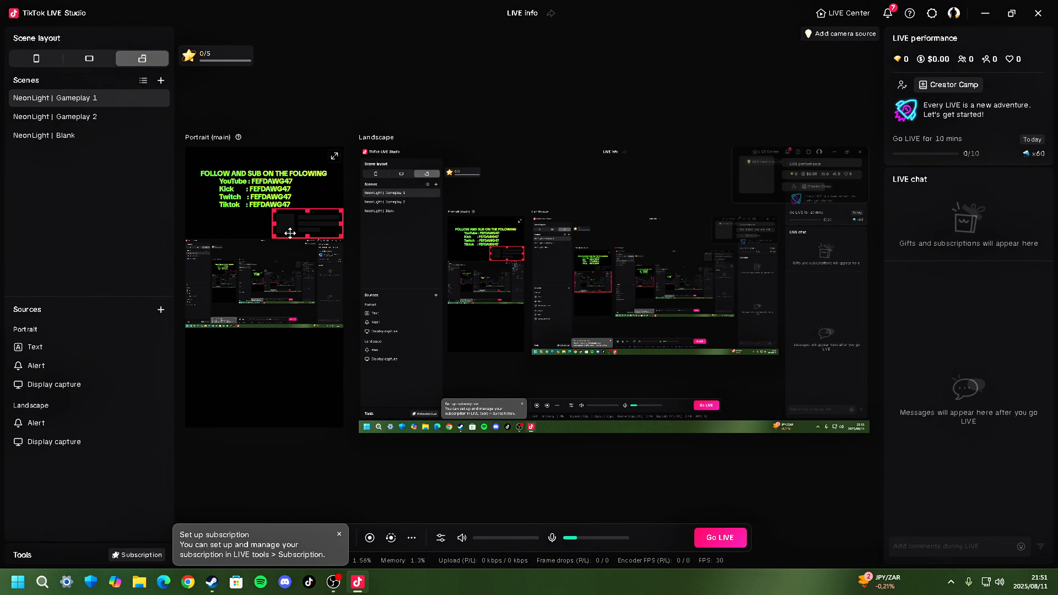
click(213, 194)
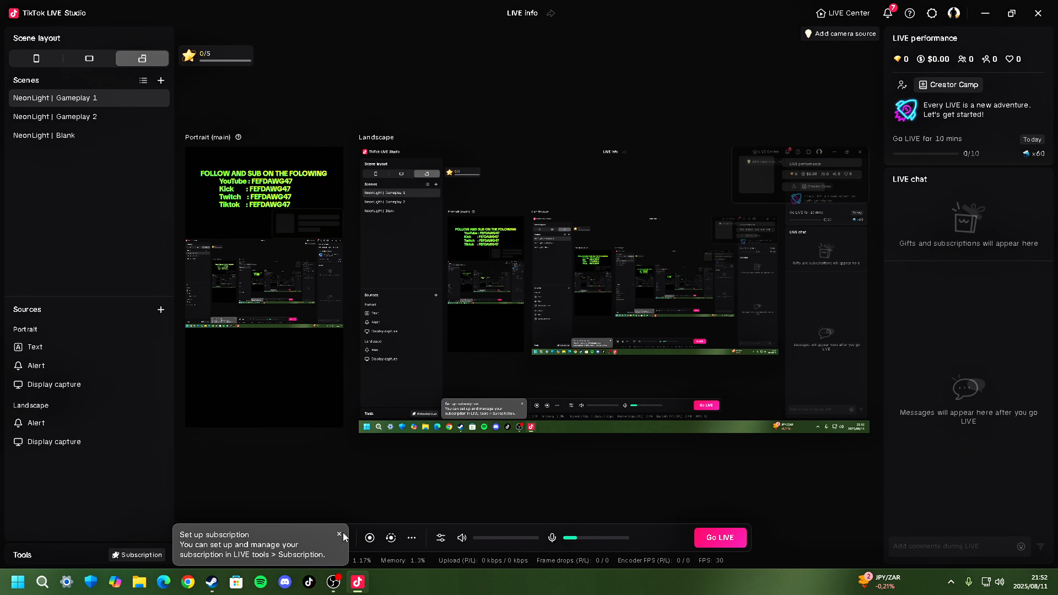
- Dismiss the subscription set-up tip and return to the scene layout
click(287, 541)
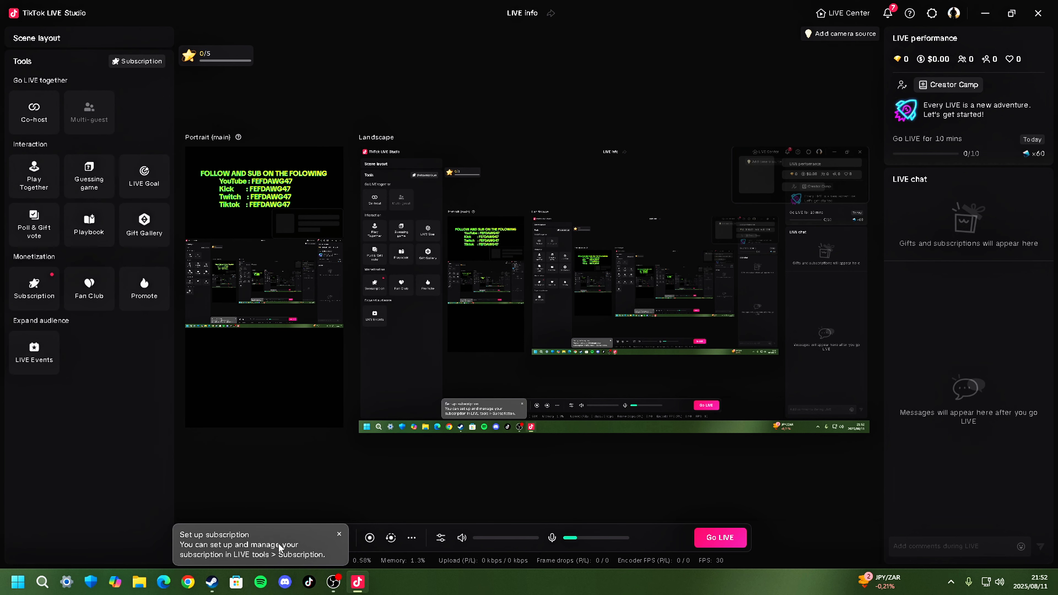
click(339, 535)
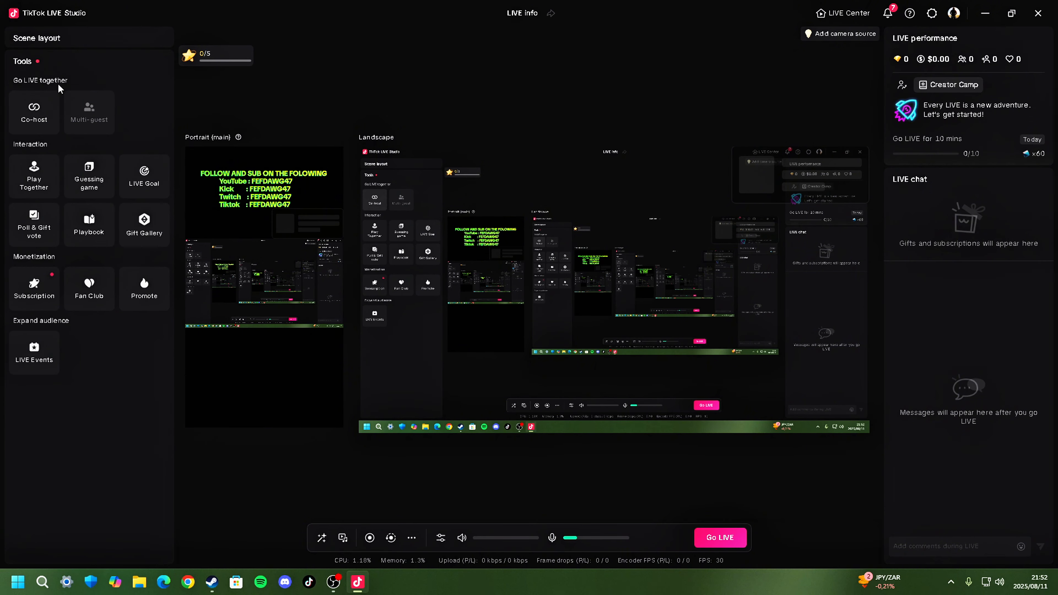
click(82, 39)
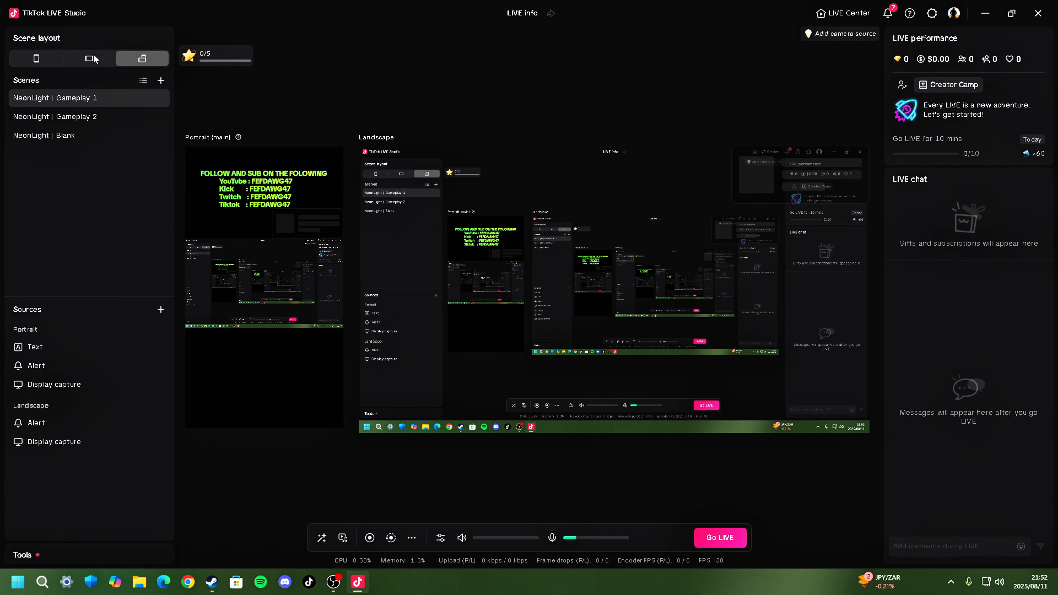
- Review the LIVE settings before streaming and choose NVIDIA H265 (Hardware codec, recommended) as the video encoder
click(716, 538)
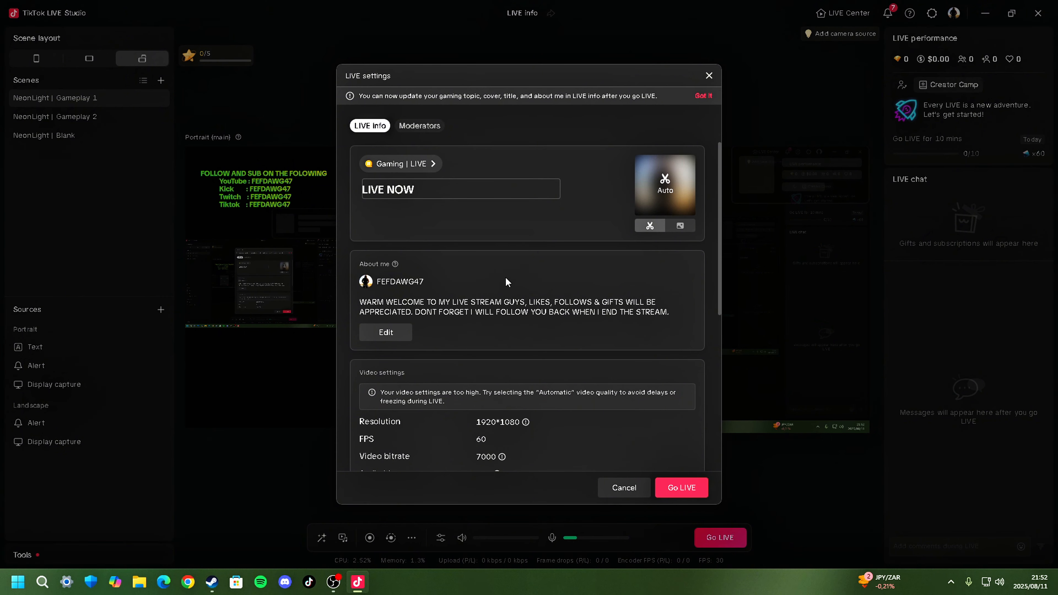
scroll(403, 237, down, 2)
scroll(409, 218, down, 2)
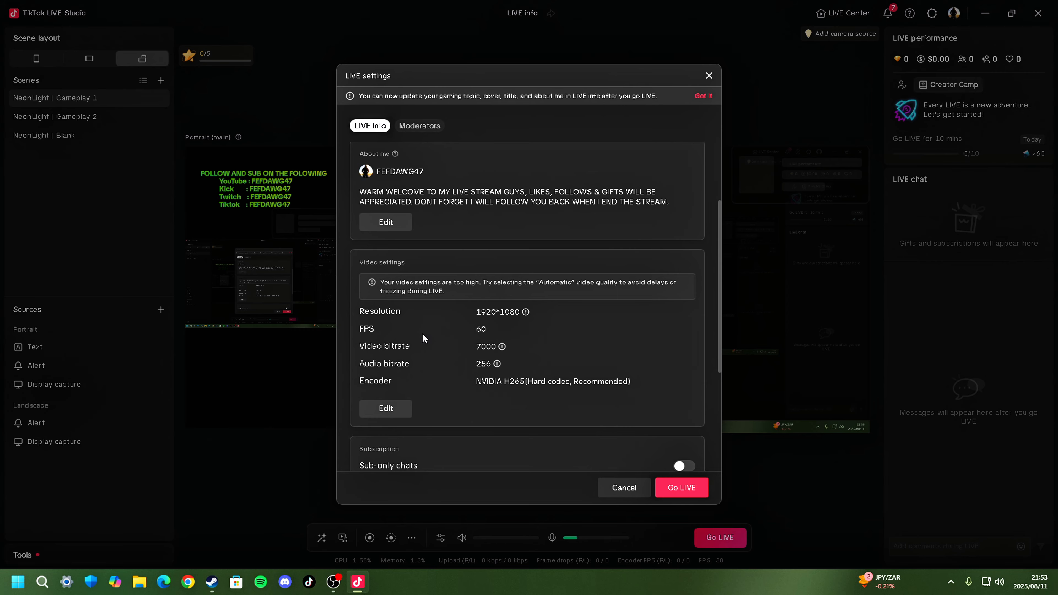
scroll(423, 338, down, 3)
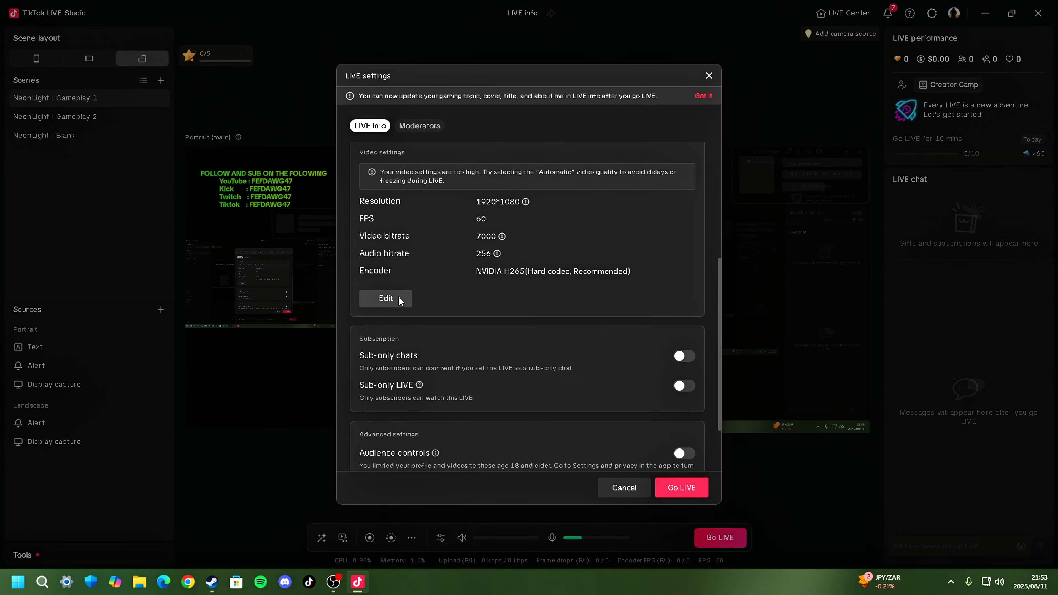
click(399, 299)
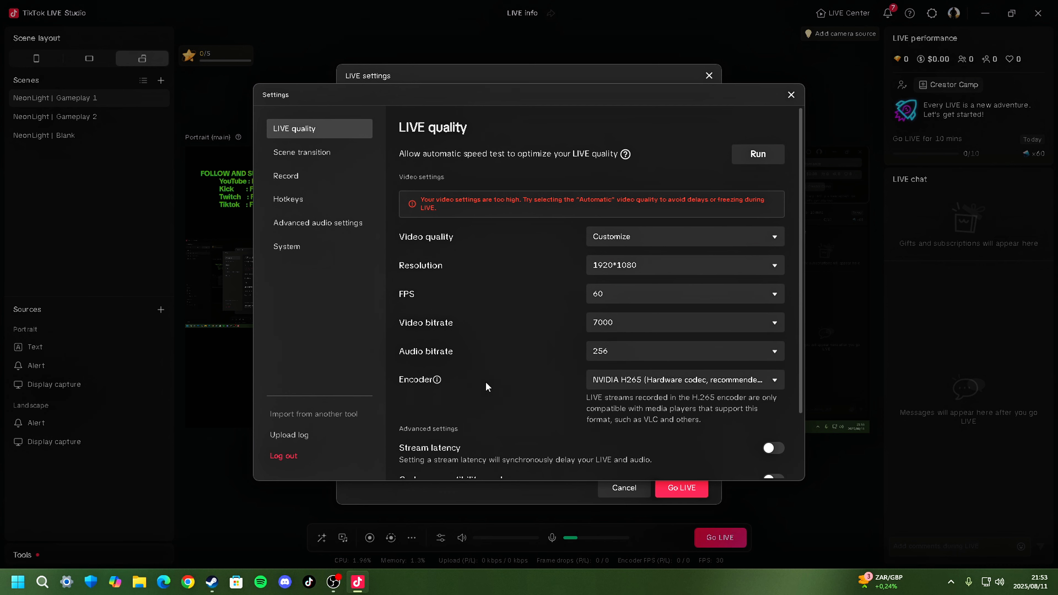
click(635, 386)
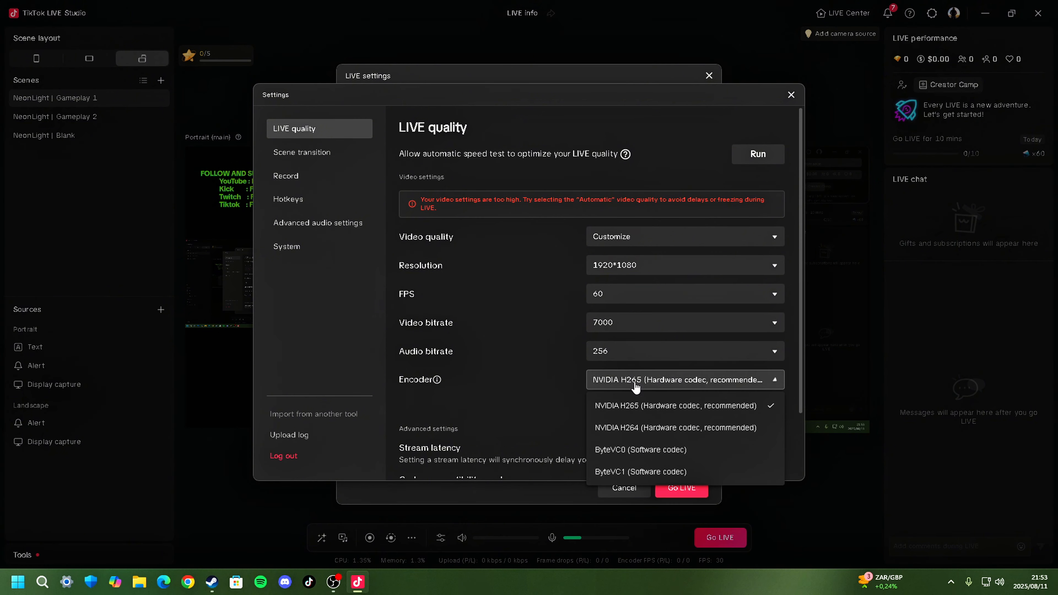
click(638, 406)
drag(802, 329, 801, 428)
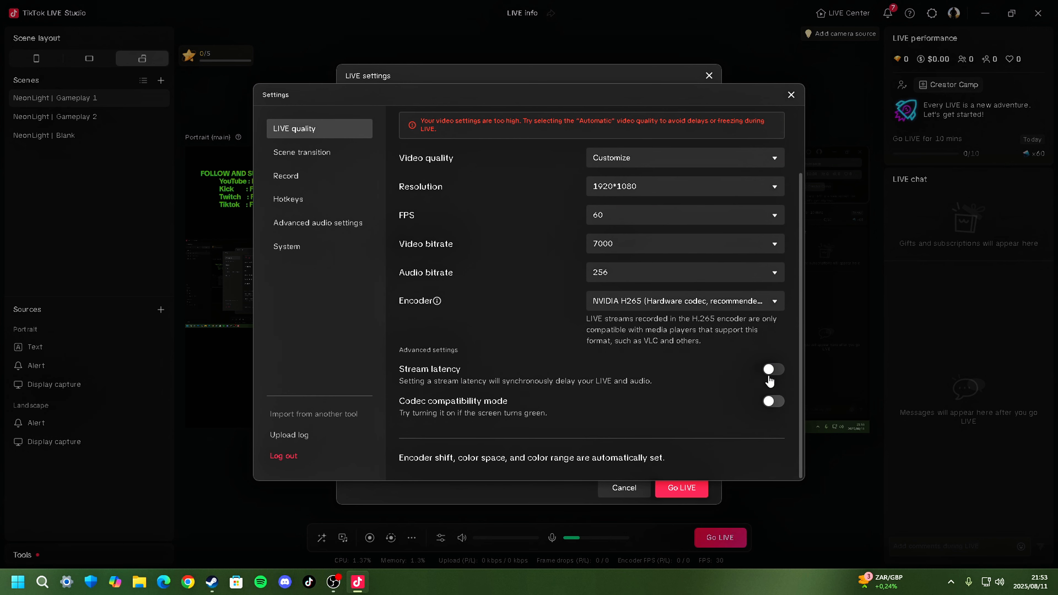
click(791, 95)
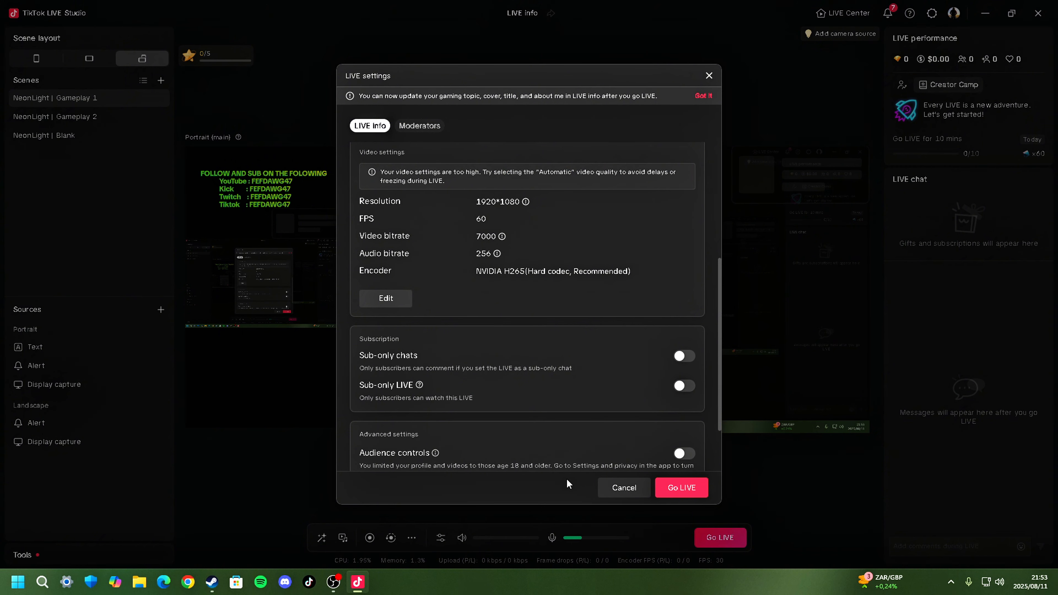
- Start the LIVE stream, check the performance statistics on the floating chat overlay, and close the overlay
click(687, 488)
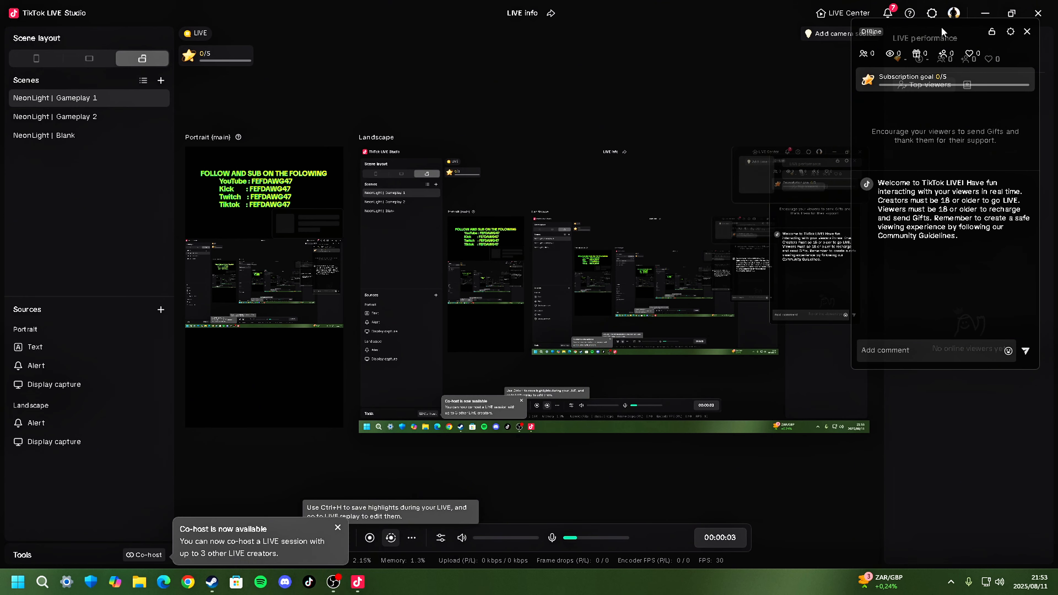
drag(940, 27, 931, 148)
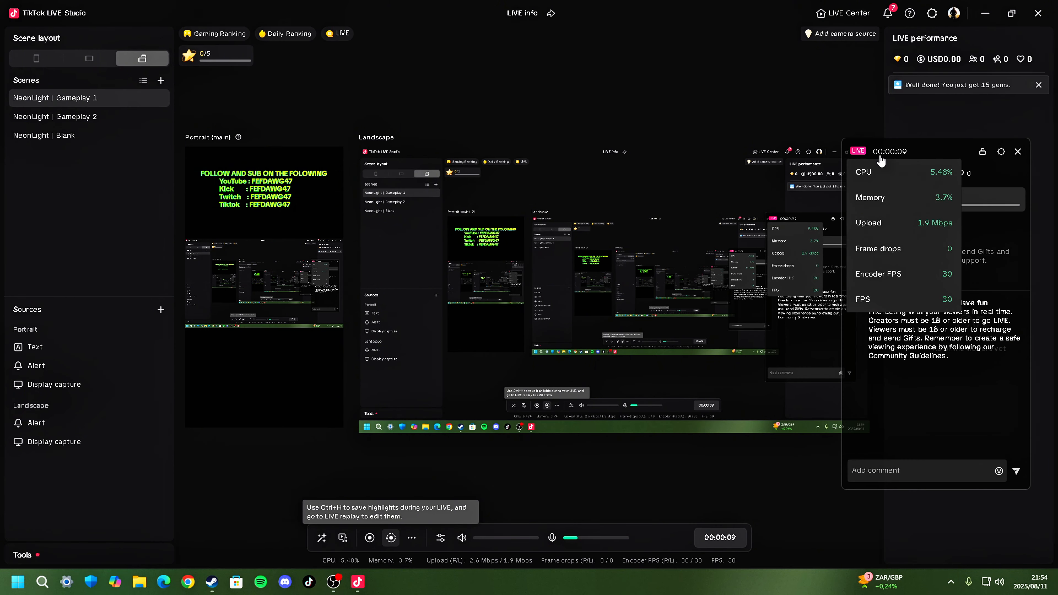
mouse_move(853, 155)
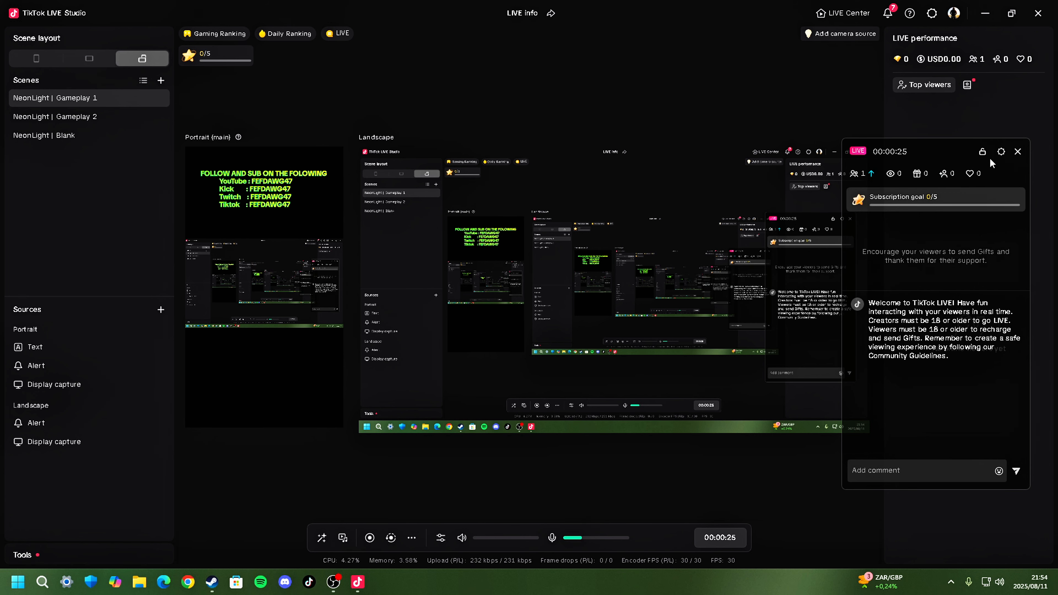
click(1018, 152)
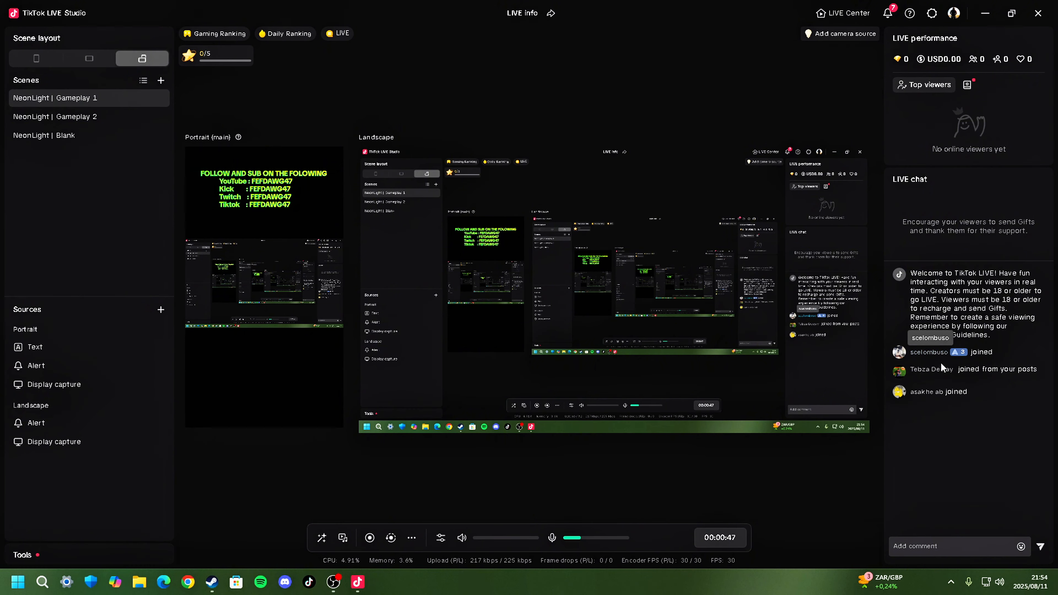
- Minimize the studio to the desktop, restore it, and examine the viewer activity in the LIVE chat
click(984, 15)
mouse_move(349, 592)
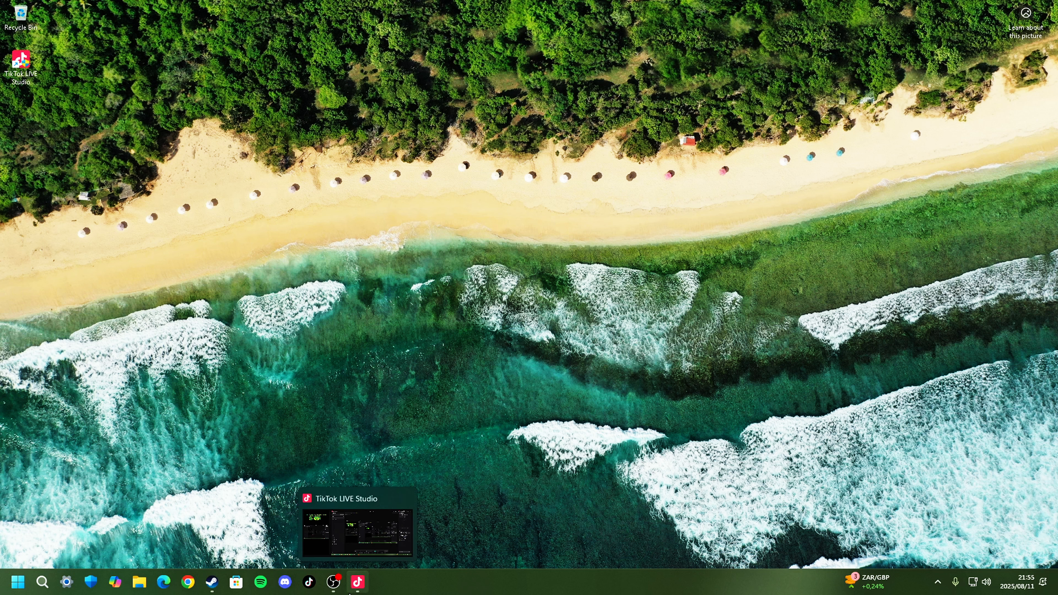
click(350, 592)
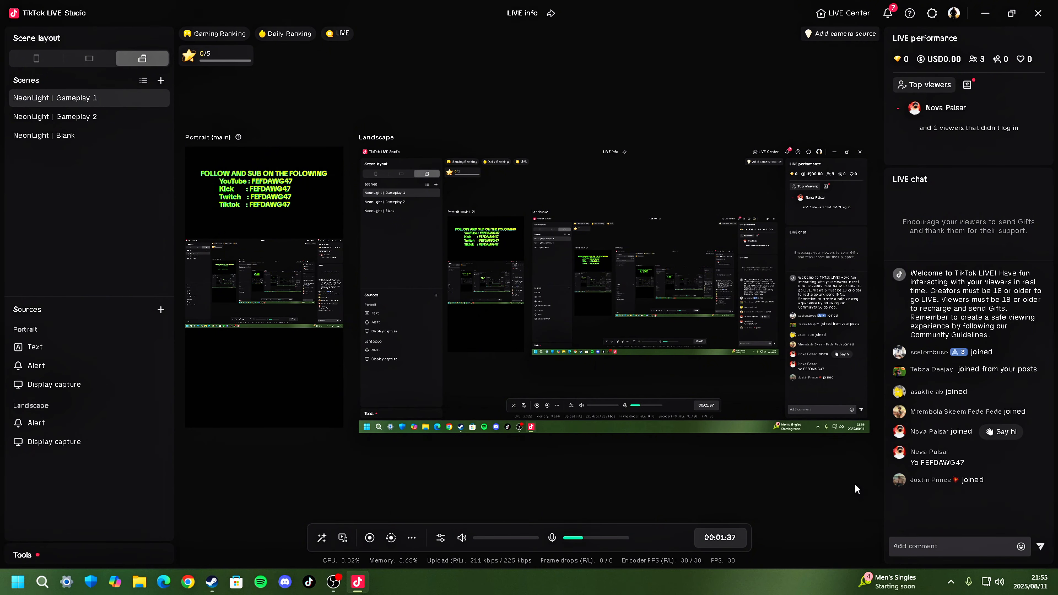
mouse_move(919, 464)
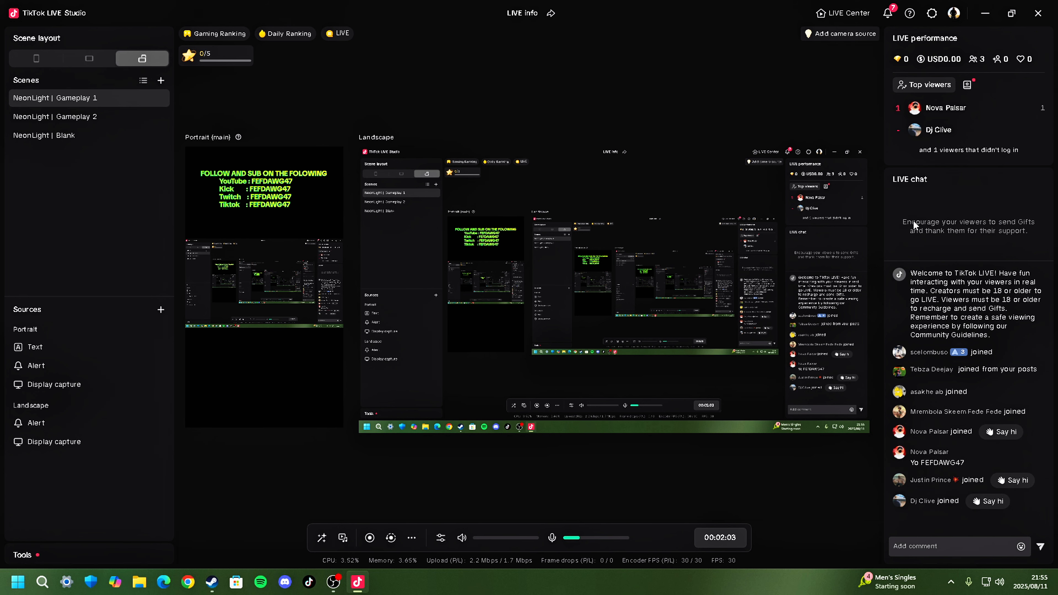
- End the LIVE stream, confirm ending it immediately, and close the studio
click(710, 537)
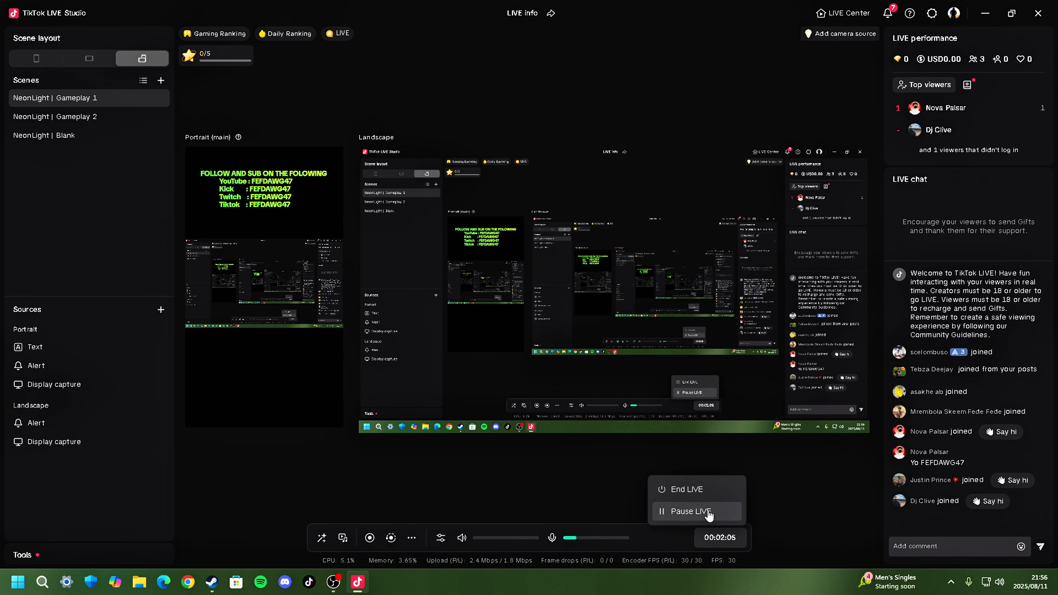
click(698, 491)
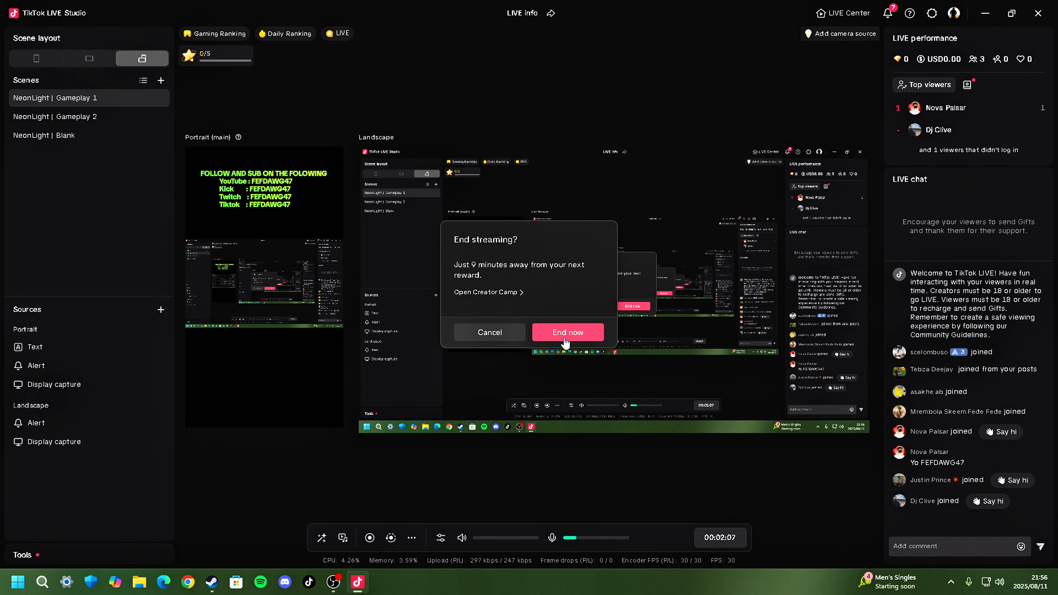
click(566, 336)
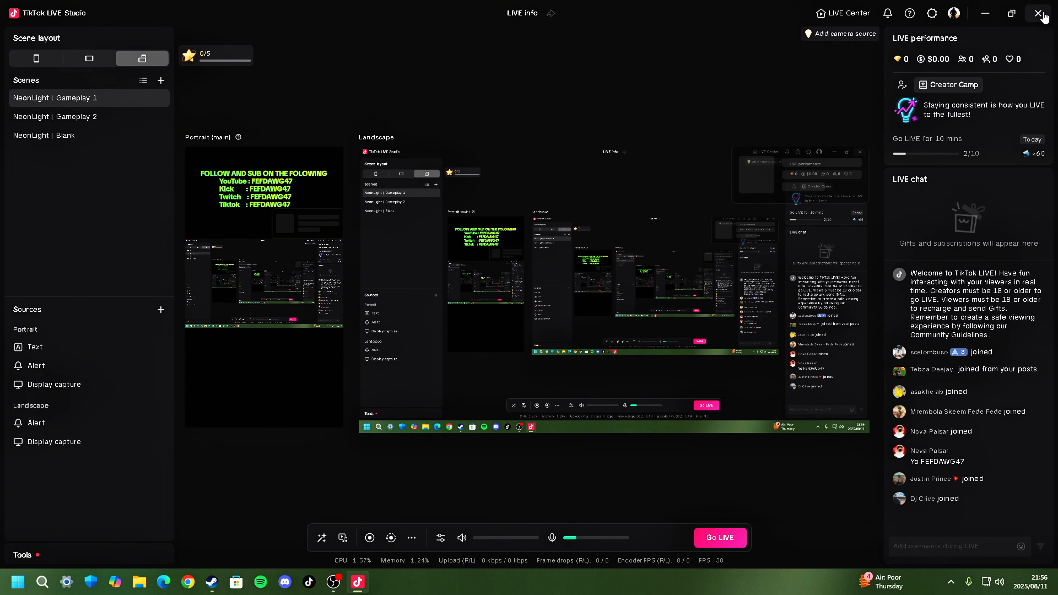
key(alt+F4)
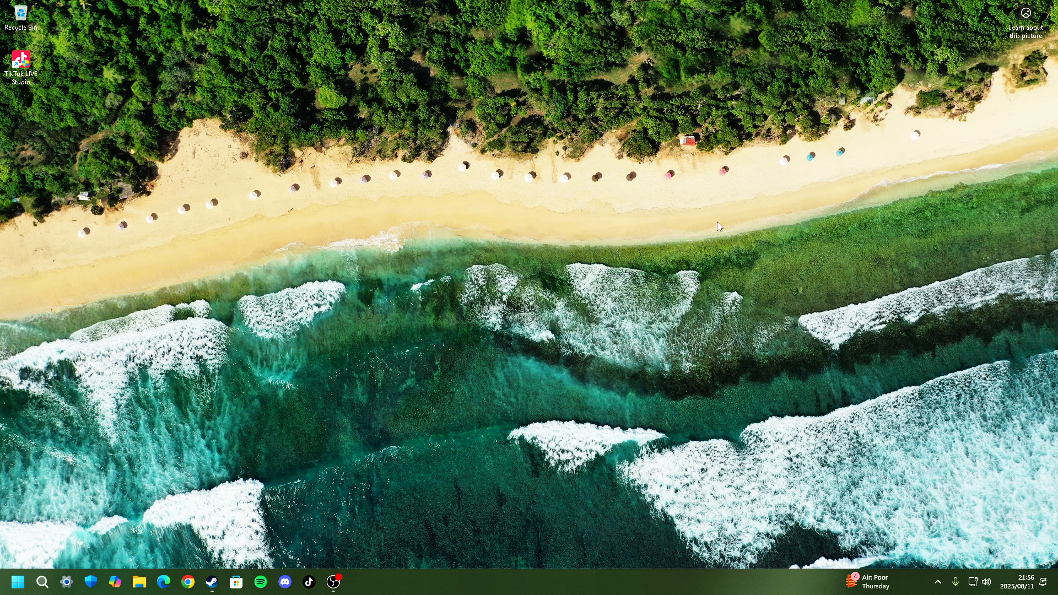
right_click(504, 151)
click(540, 200)
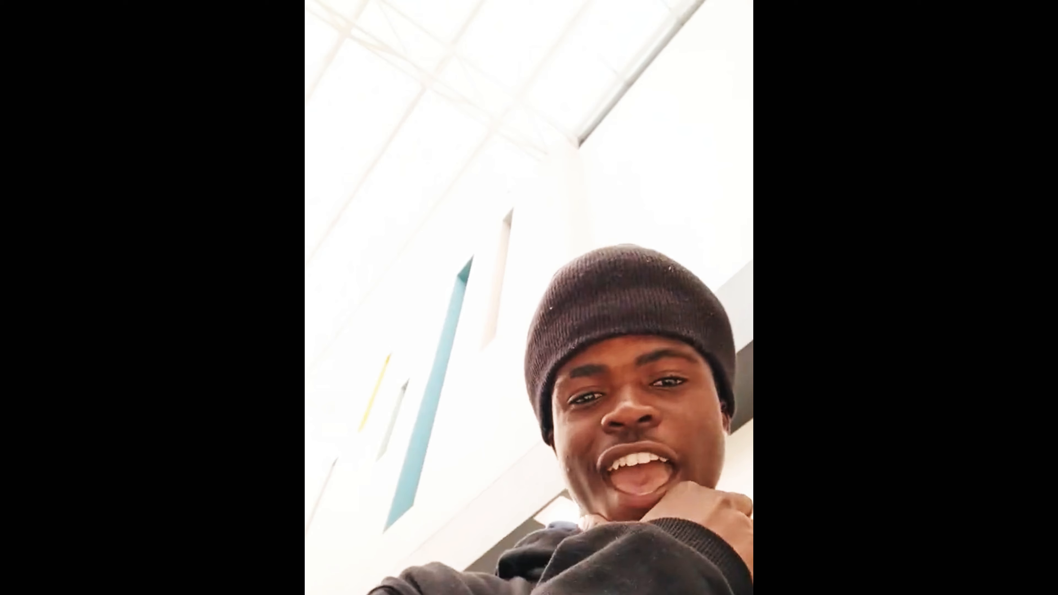